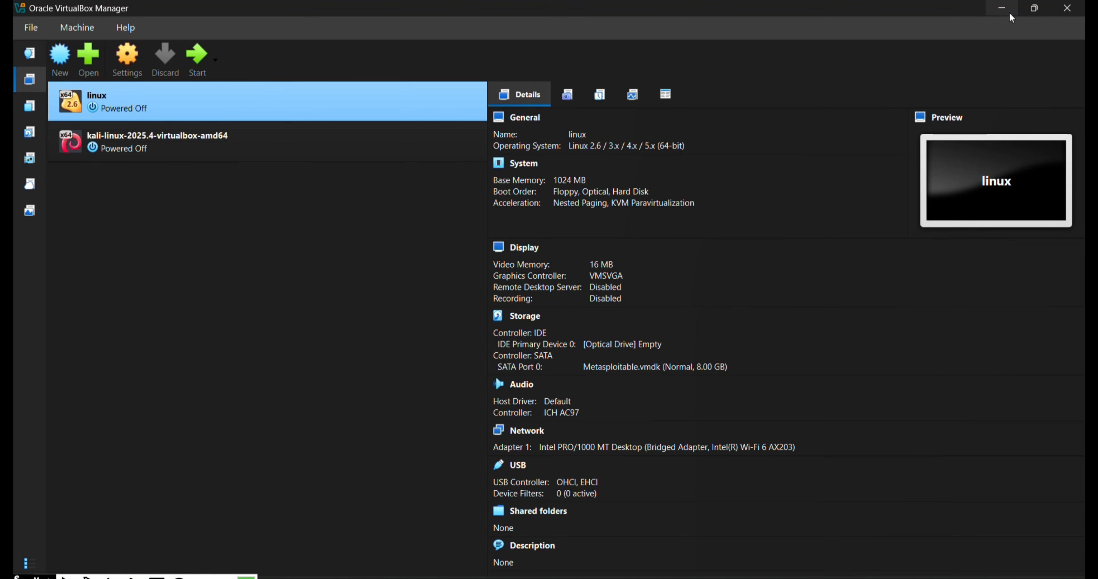
Step: Switch to the browser, start downloading the latest Metasploitable version from SourceForge, and cancel the download
click(1002, 8)
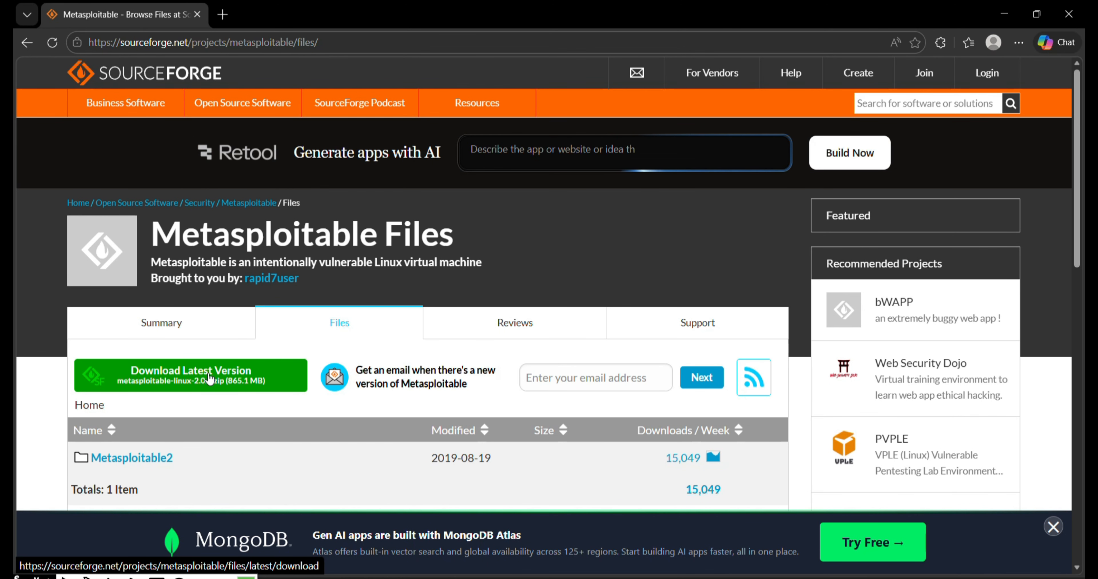
key(alt+Tab)
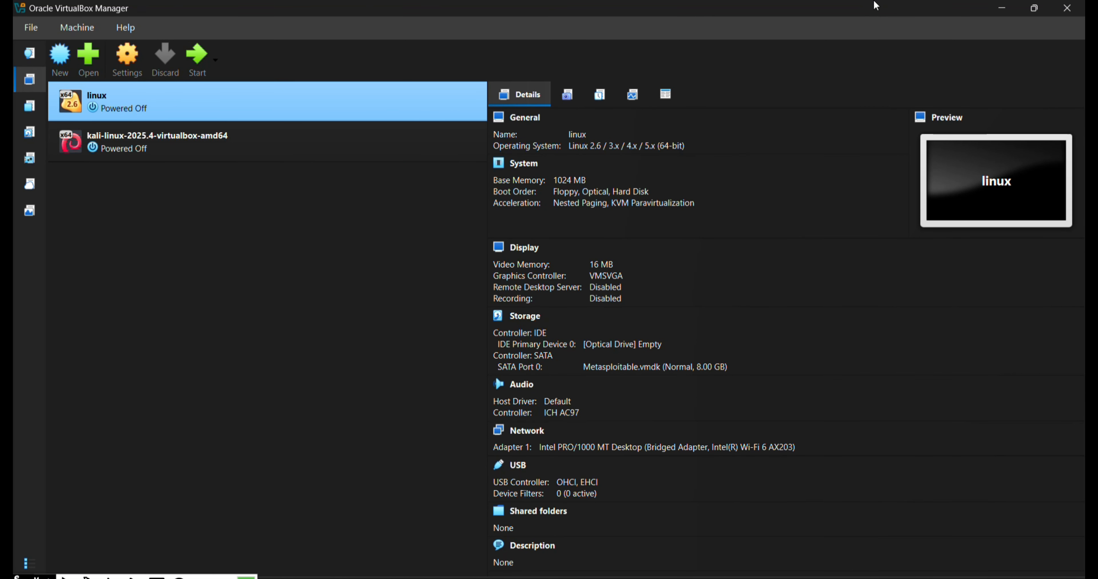
click(1001, 8)
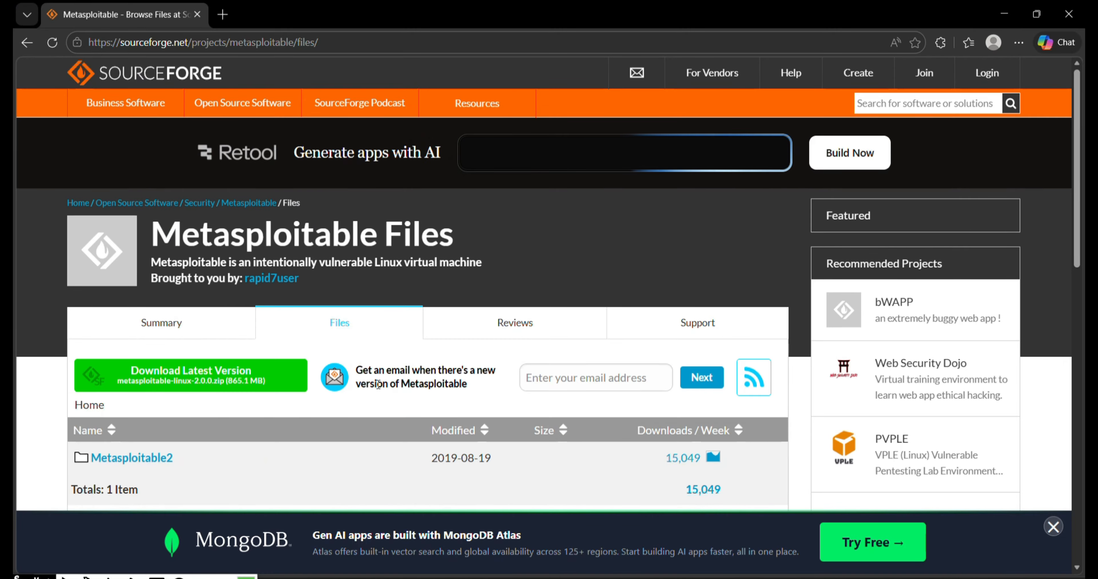
click(235, 379)
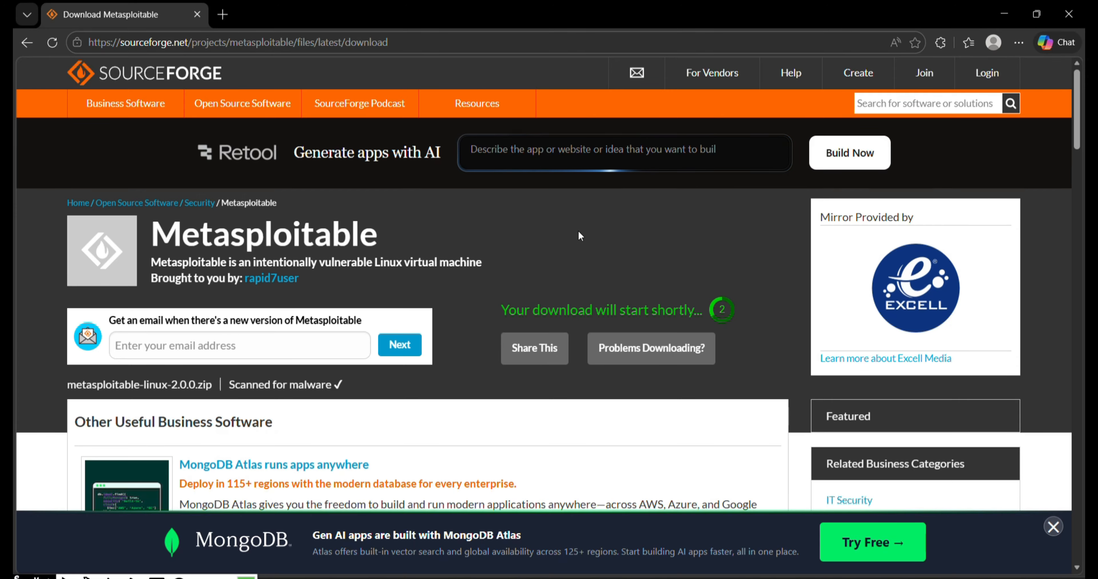
scroll(693, 314, down, 3)
scroll(696, 283, up, 3)
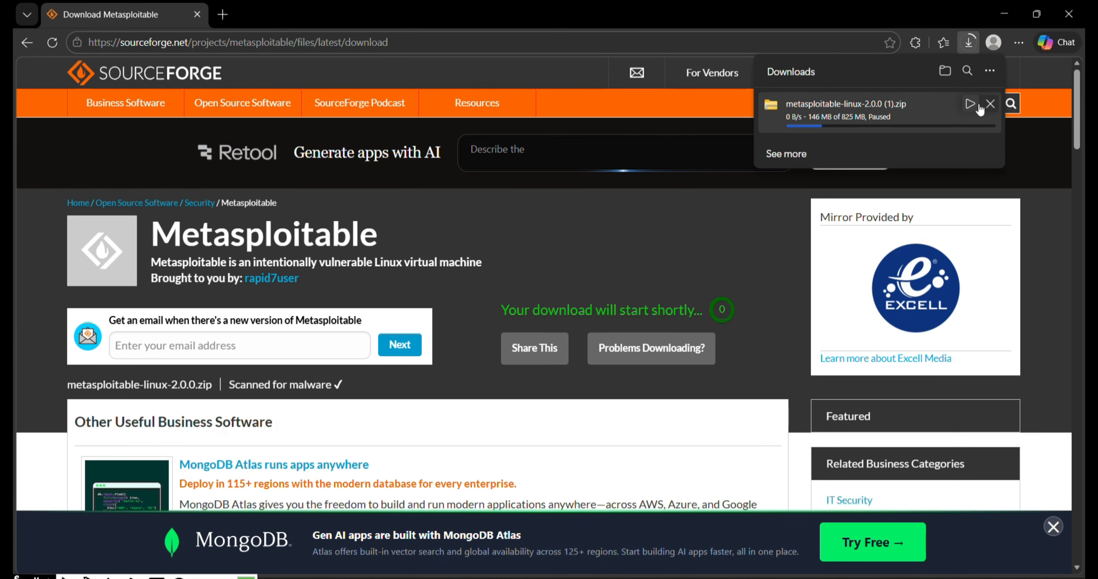
click(990, 104)
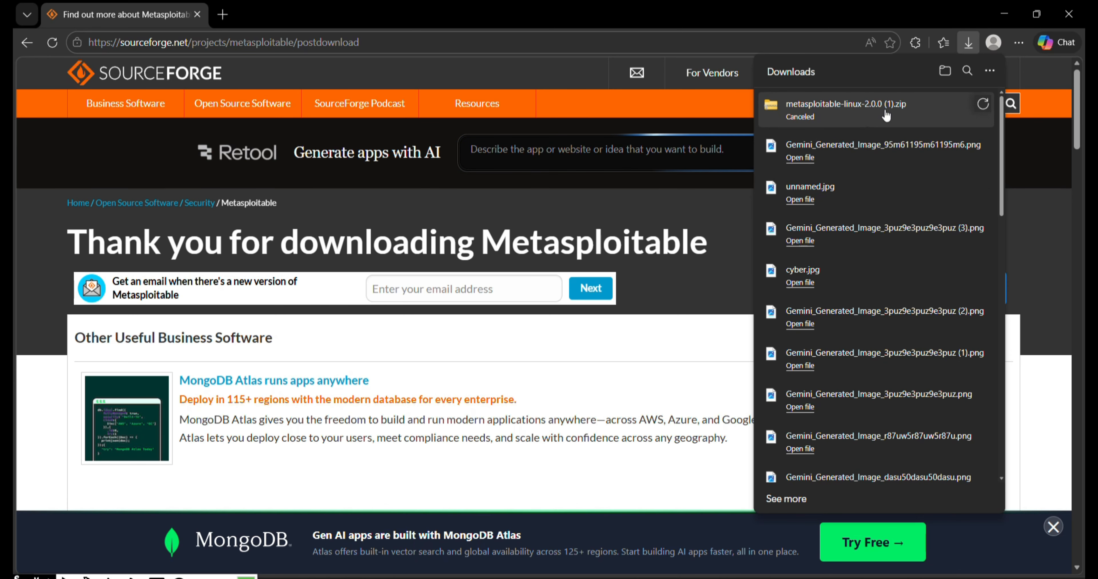
Step: Search the web for 7zip in a new browser tab
key(super+e)
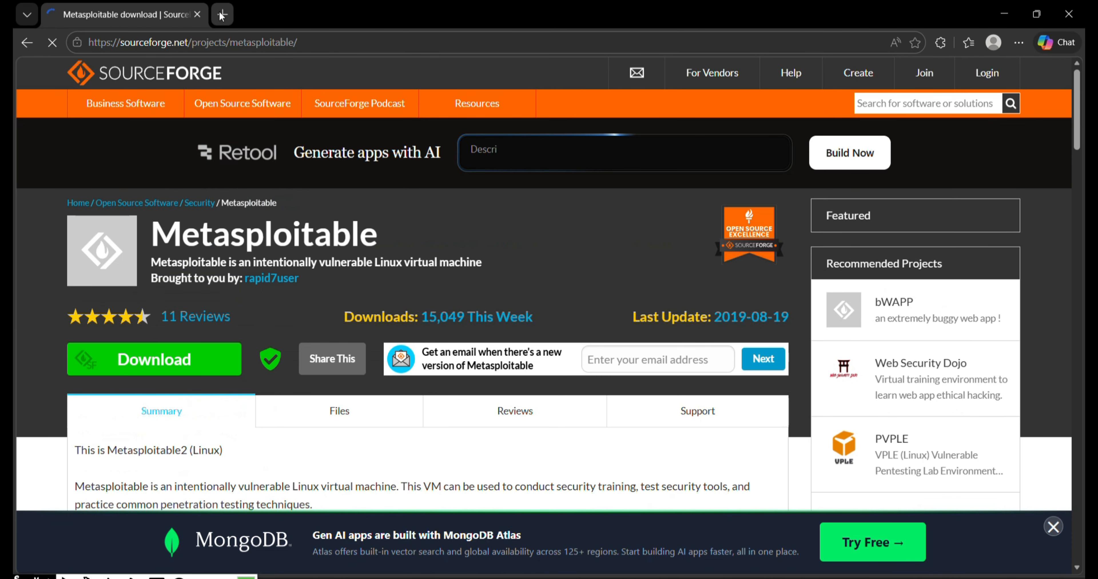
click(222, 14)
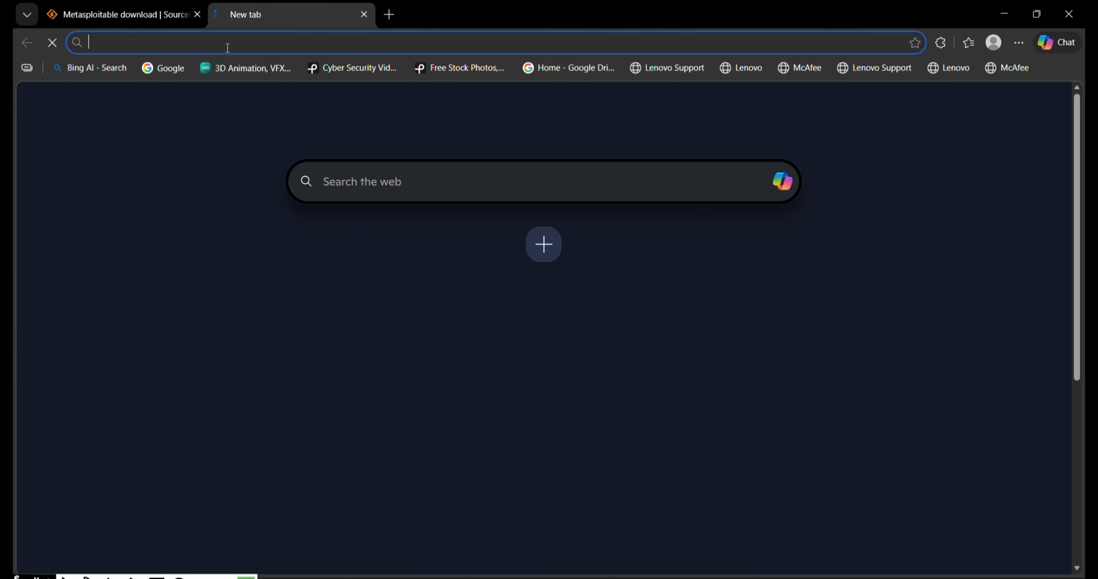
text(wi)
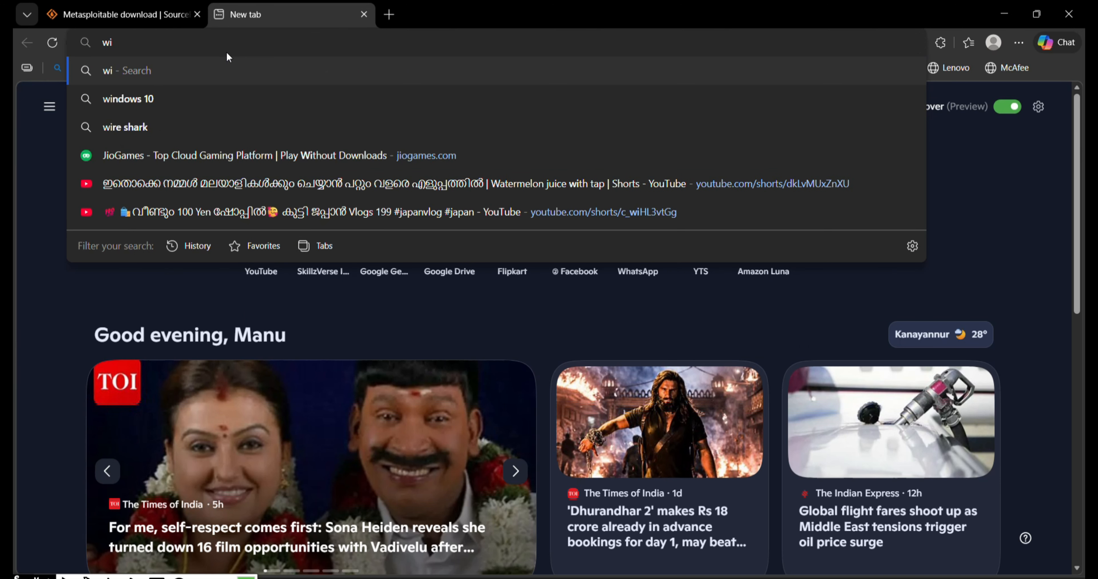
key(BackSpace)
key(BackSpace)
text(7zip)
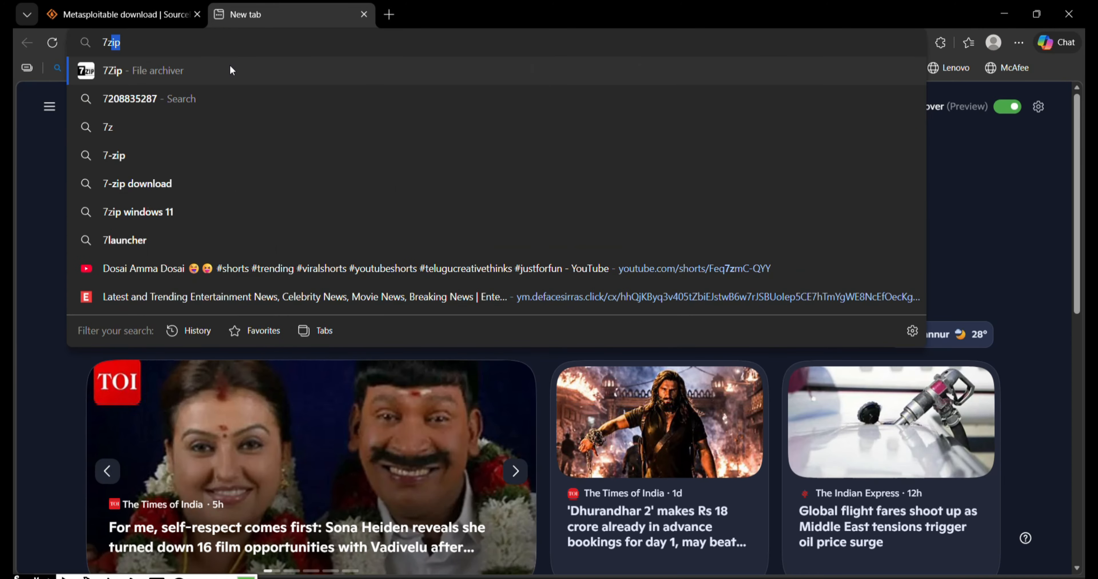
key(Return)
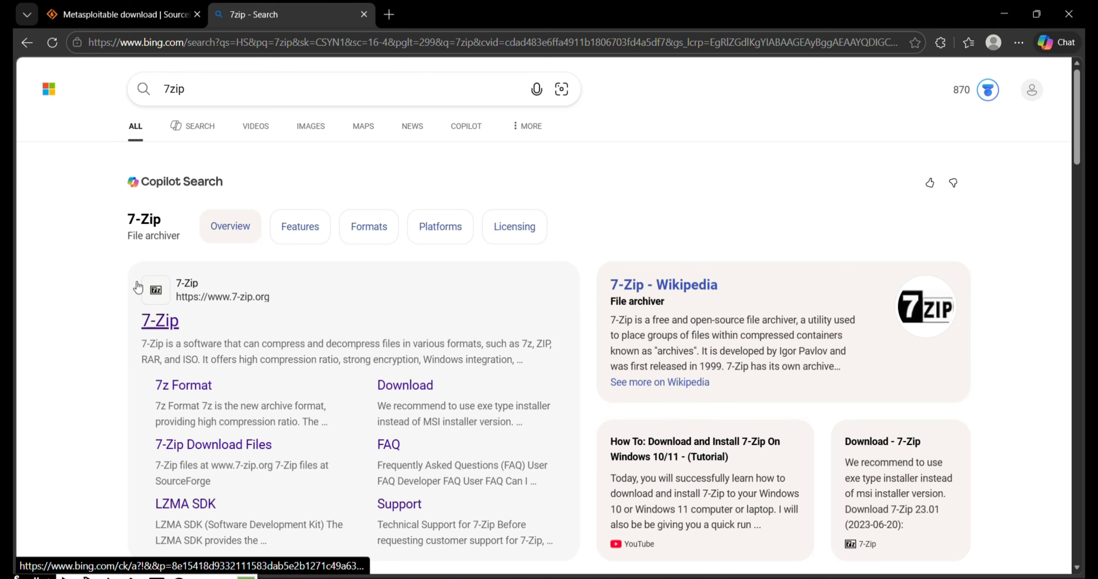
Step: Switch to File Explorer, find the metasploitable-linux-2.0.0 zip archive in Downloads, and view its available file actions
mouse_move(597, 578)
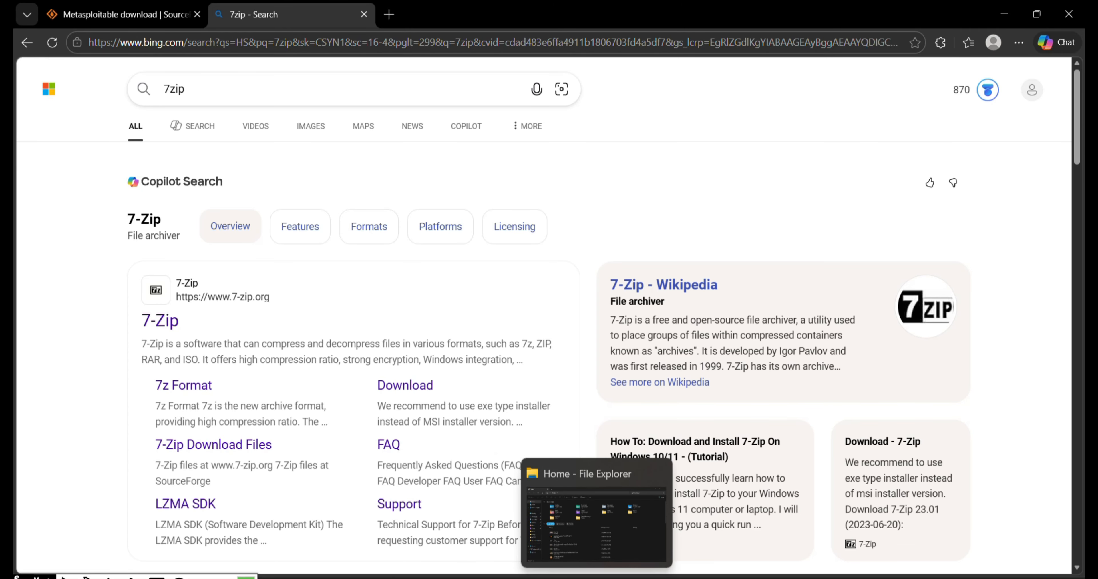
click(597, 578)
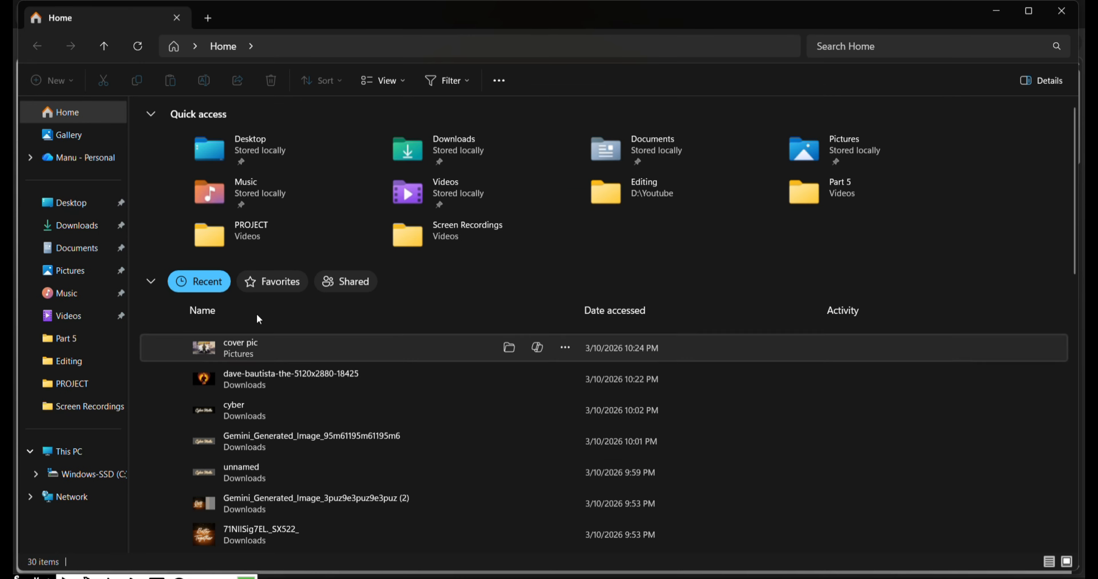
click(83, 230)
scroll(328, 263, down, 15)
click(1010, 169)
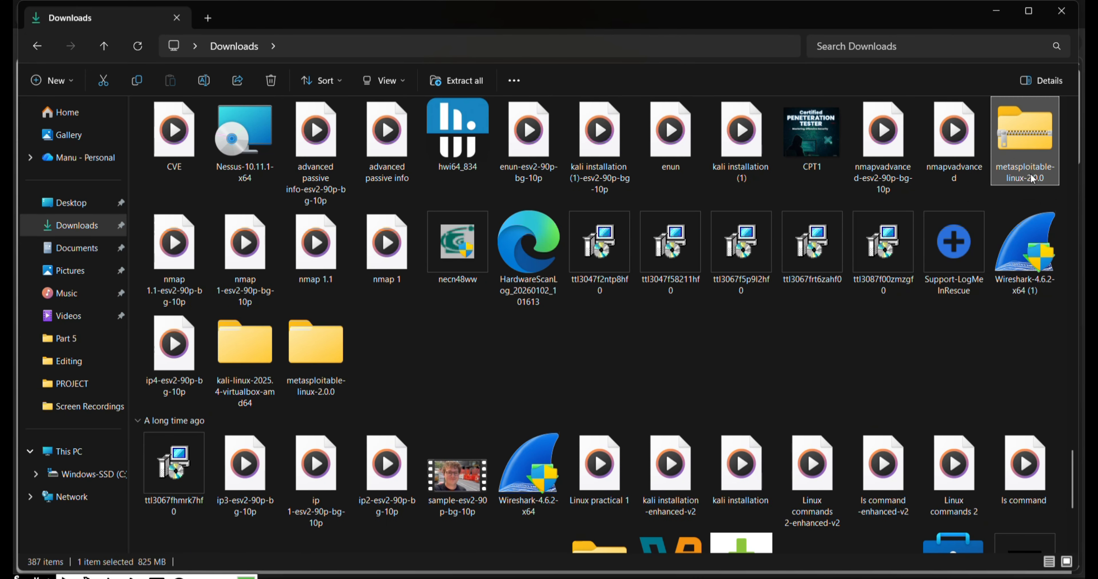
right_click(1027, 148)
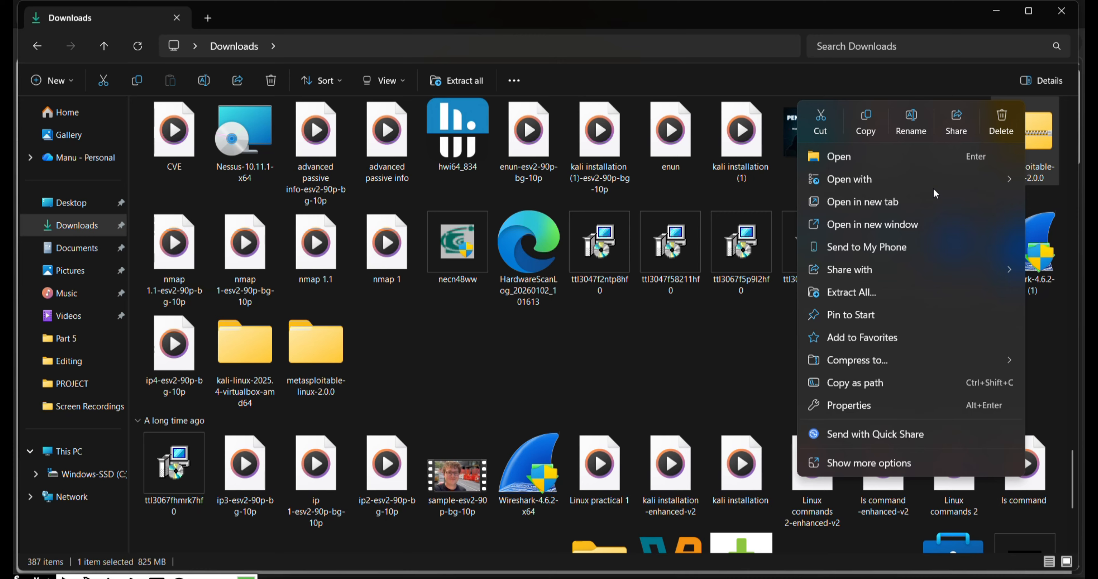
mouse_move(935, 189)
click(698, 342)
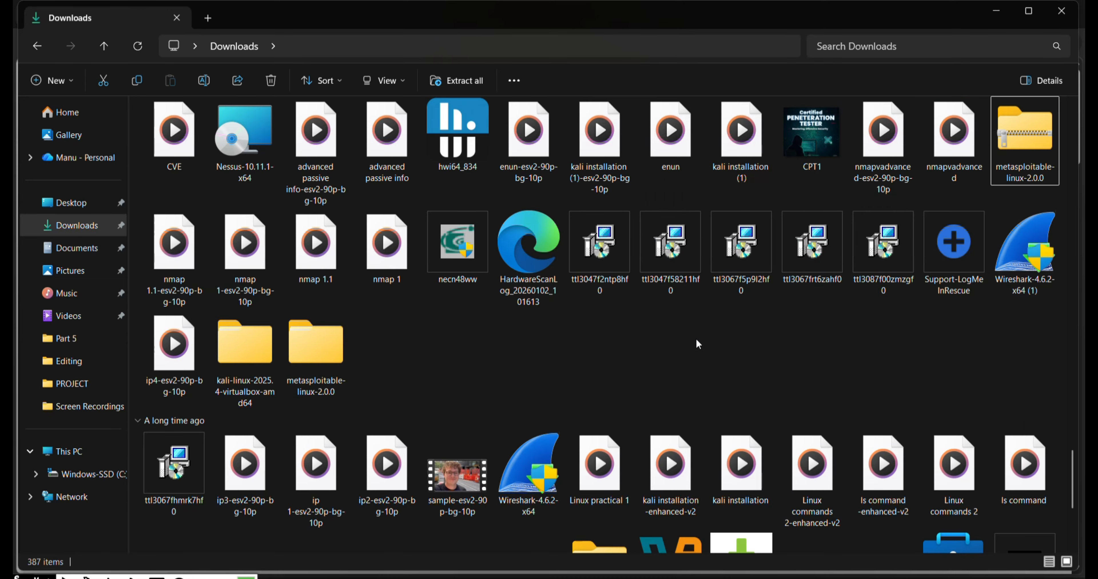
Step: Open the extracted metasploitable-linux-2.0.0 folder in Downloads and its Metasploitable2-Linux subfolder
scroll(246, 255, up, 10)
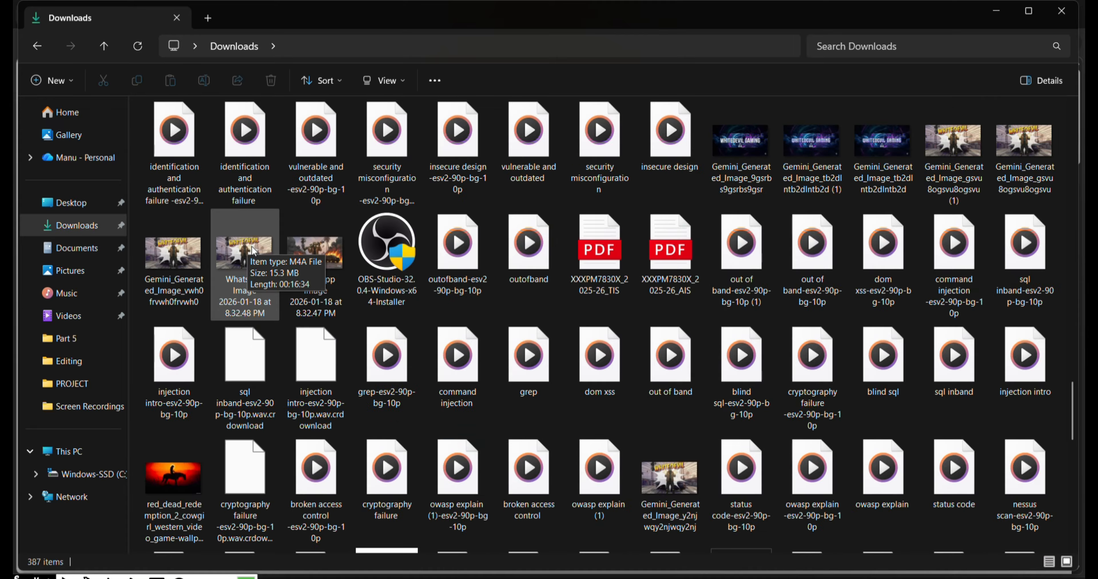
scroll(252, 252, up, 10)
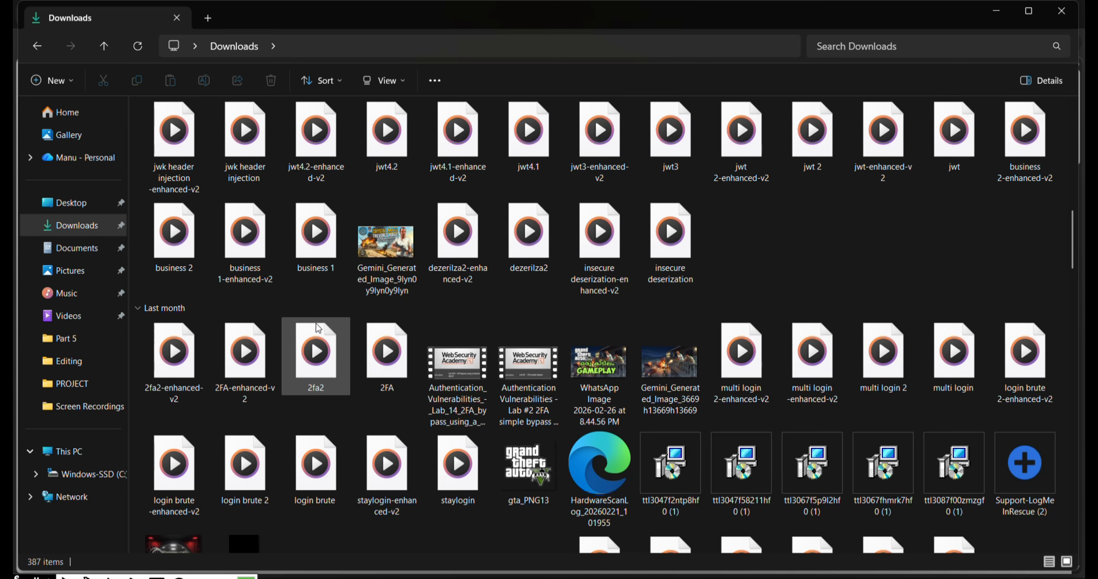
scroll(318, 317, up, 15)
scroll(320, 316, down, 5)
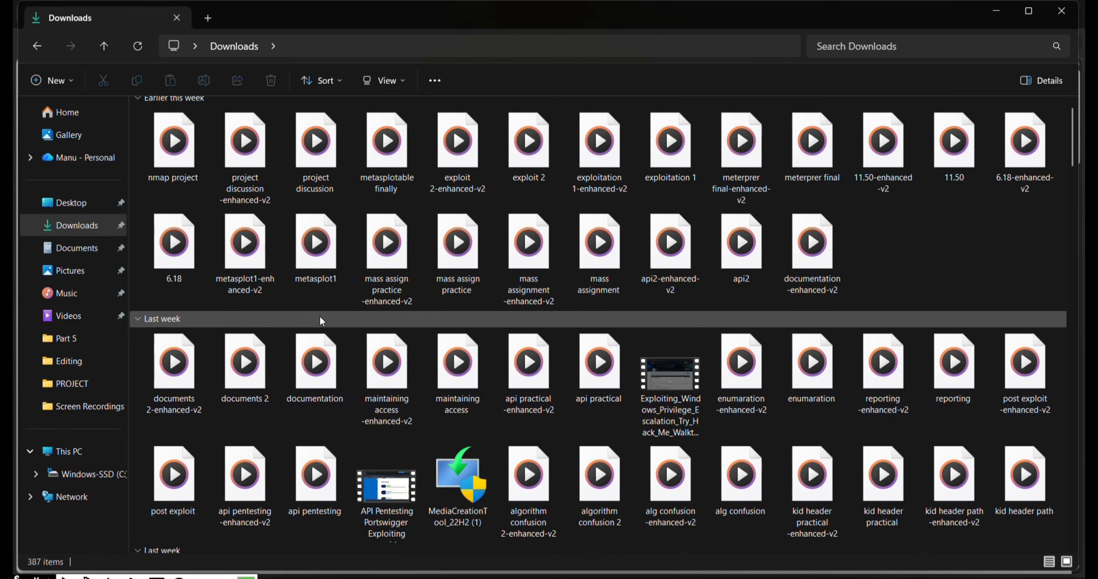
scroll(321, 317, down, 20)
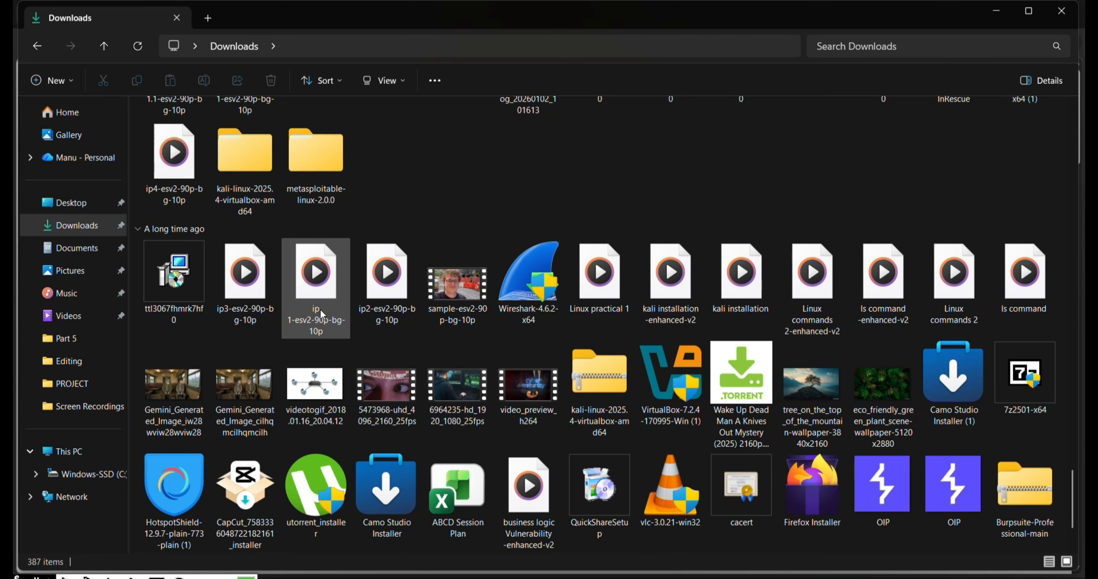
mouse_move(333, 145)
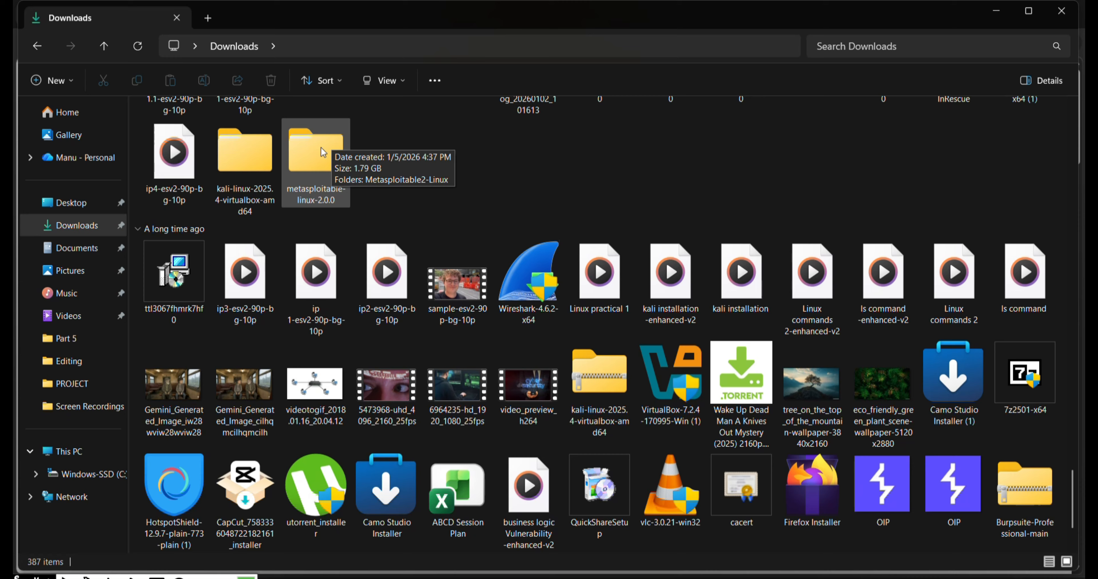
double_click(321, 148)
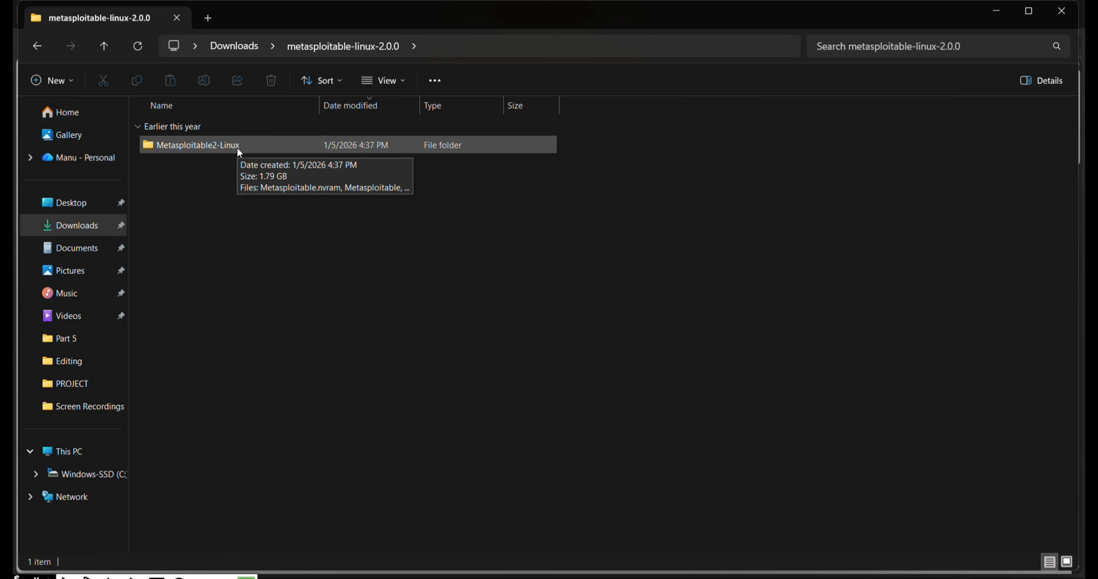
double_click(239, 149)
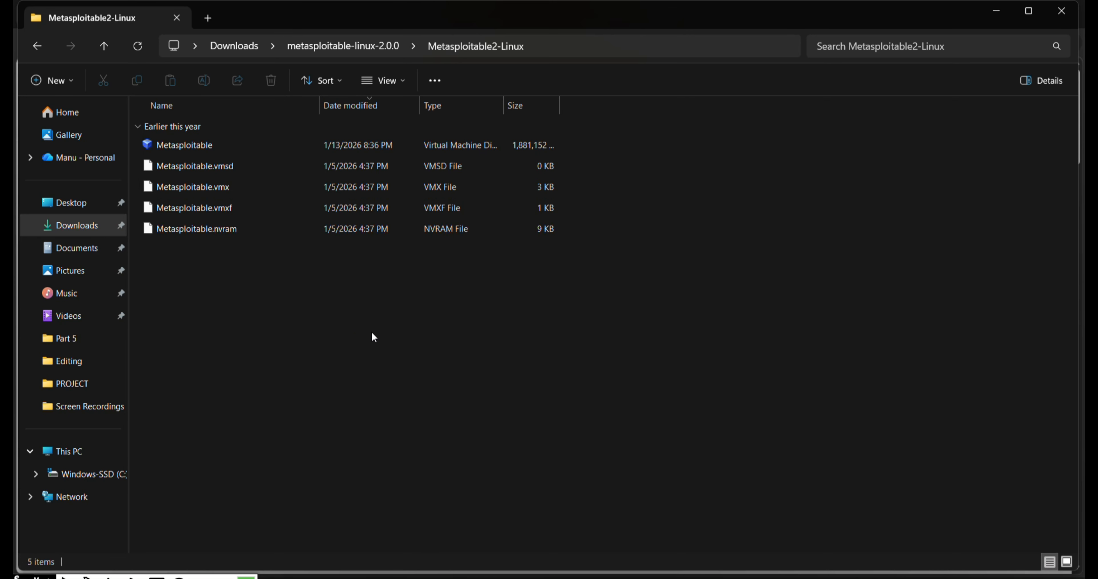
Step: Switch to VirtualBox and remove the linux virtual machine from the list while keeping its files and virtual hard disks
key(alt+Tab)
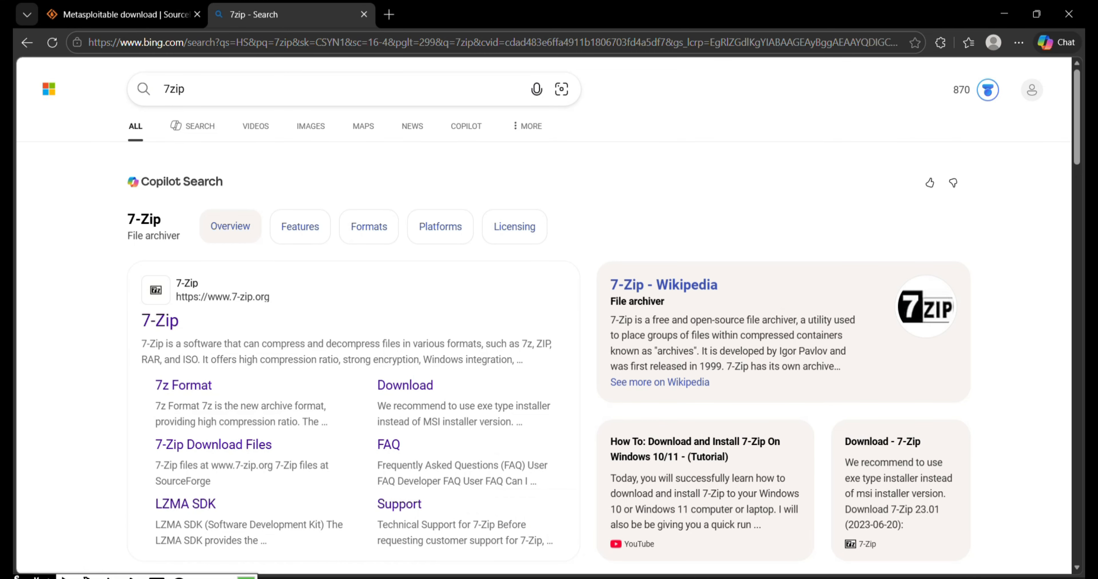
click(204, 8)
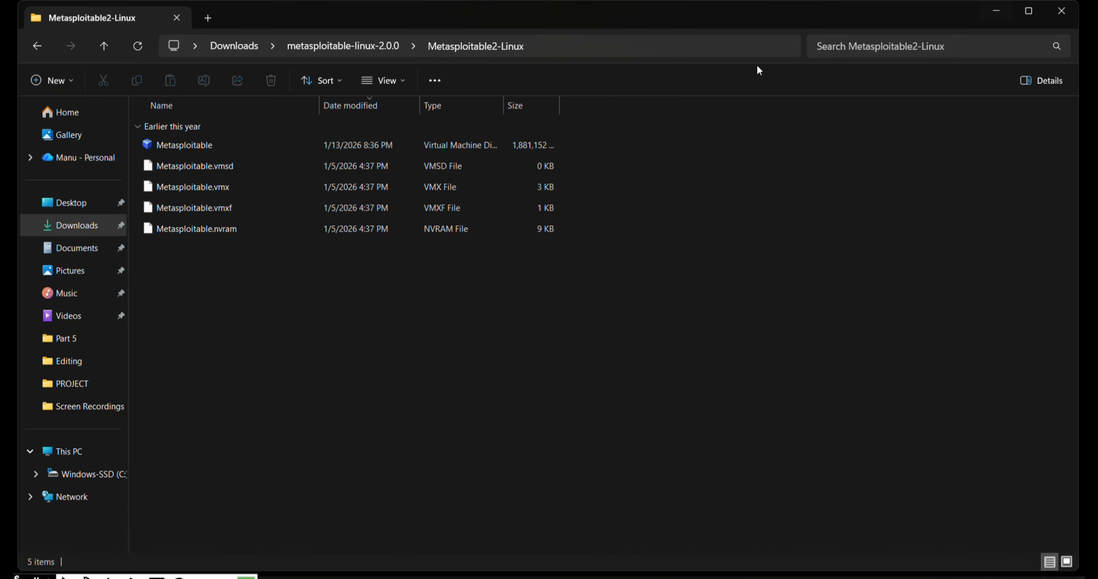
click(1004, 14)
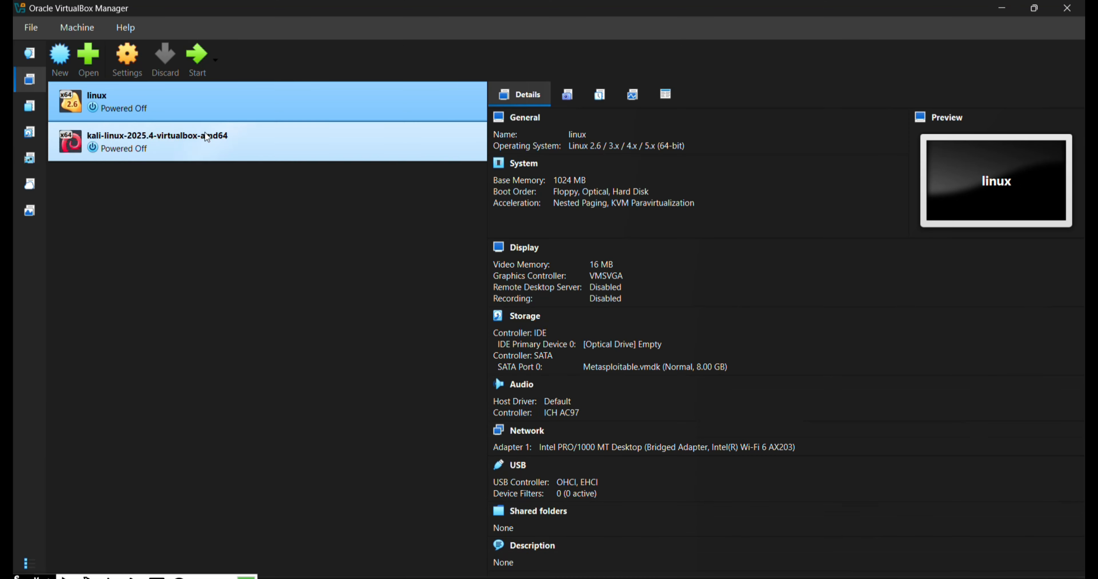
right_click(204, 104)
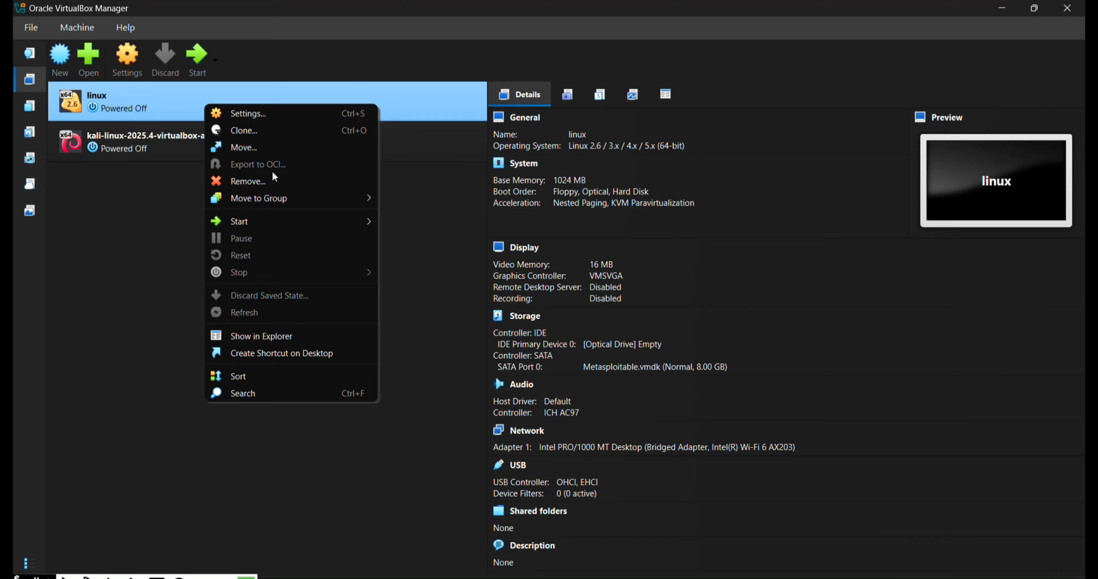
click(281, 189)
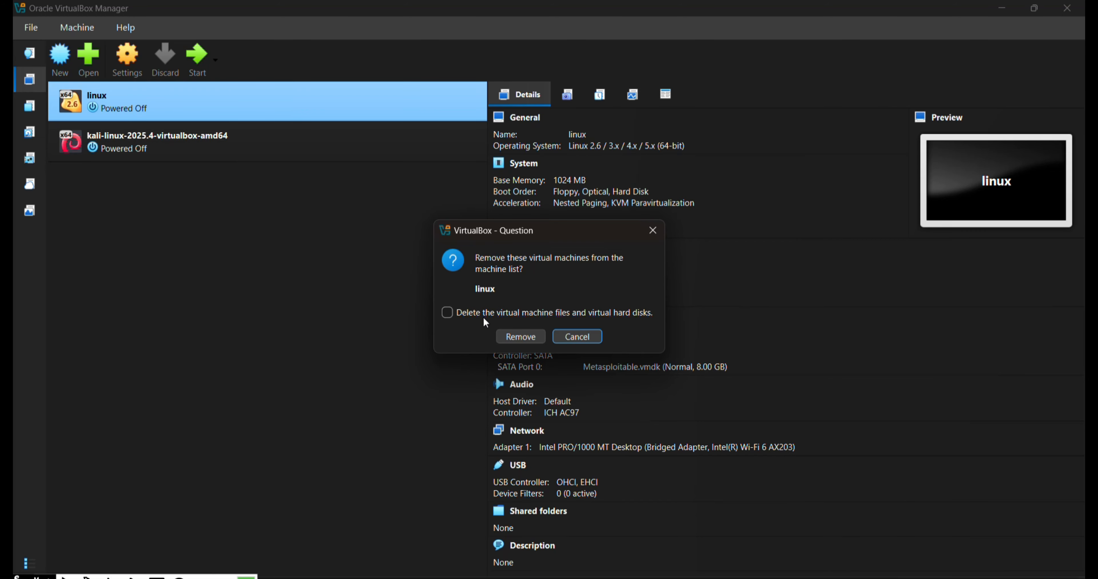
click(511, 338)
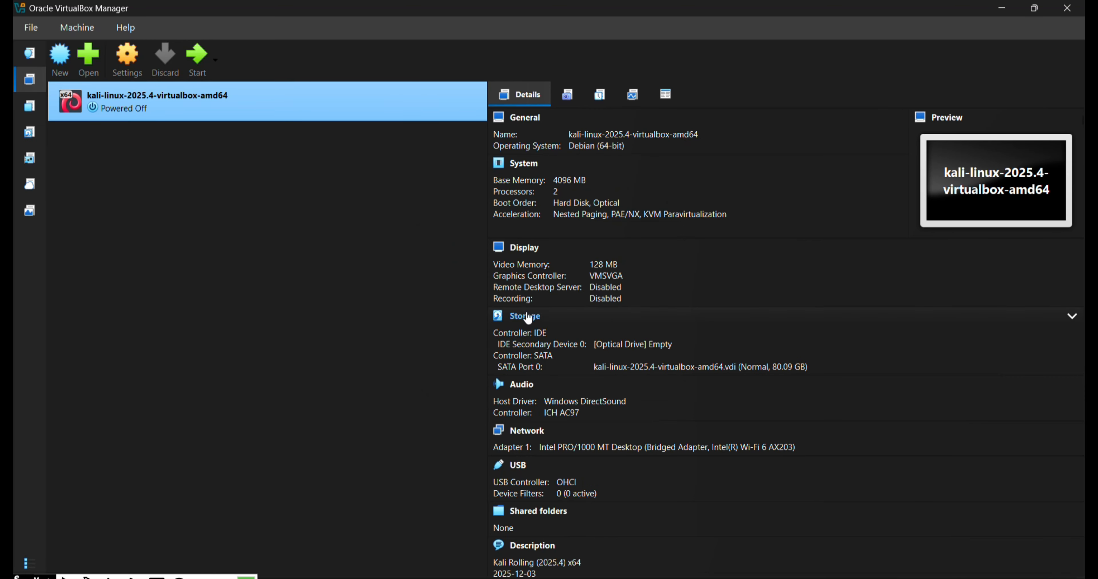
click(1001, 8)
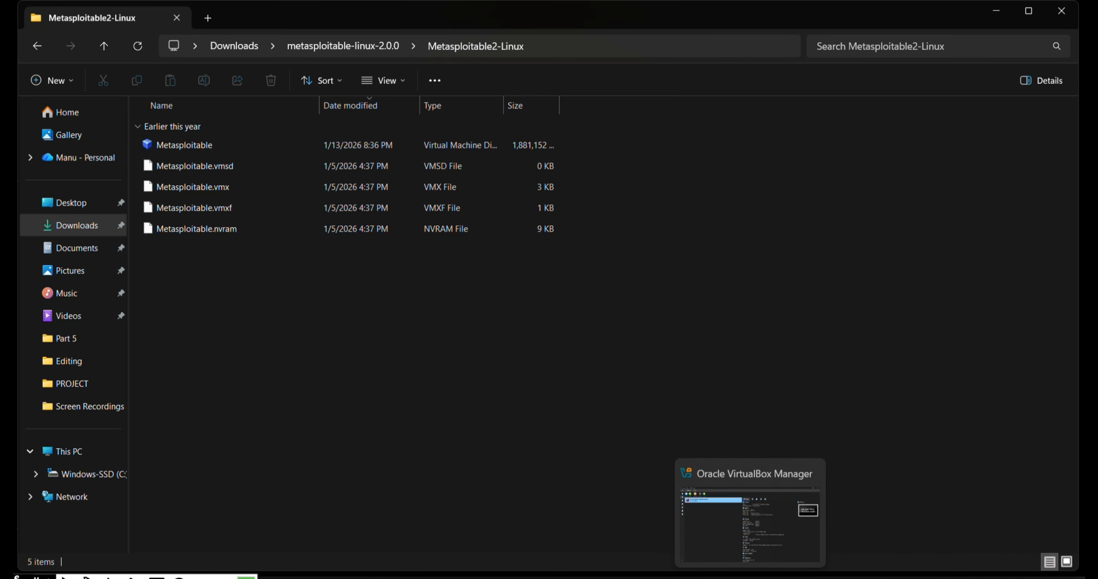
click(750, 578)
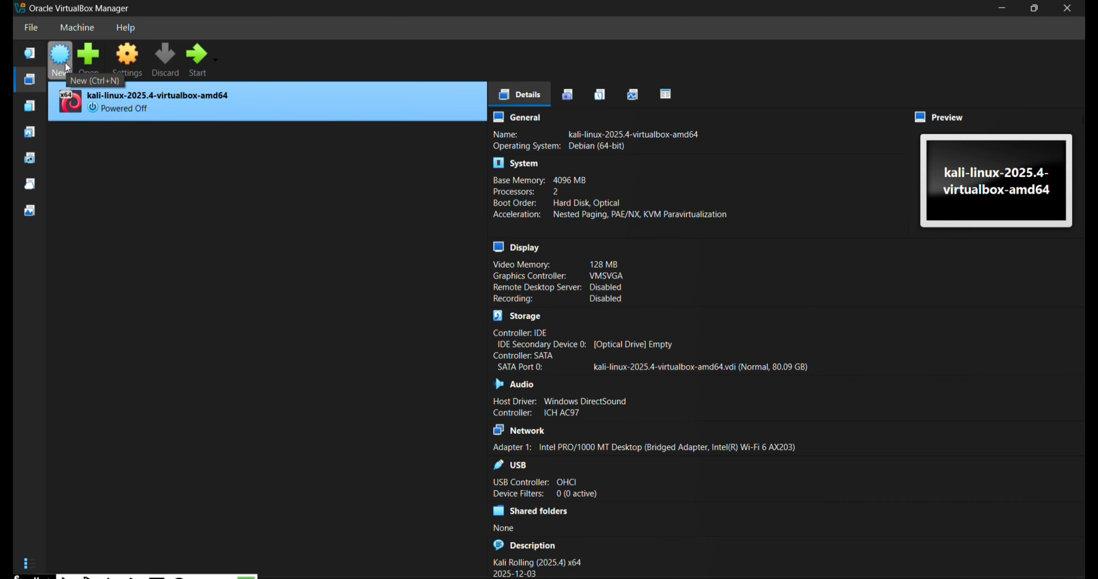
click(87, 60)
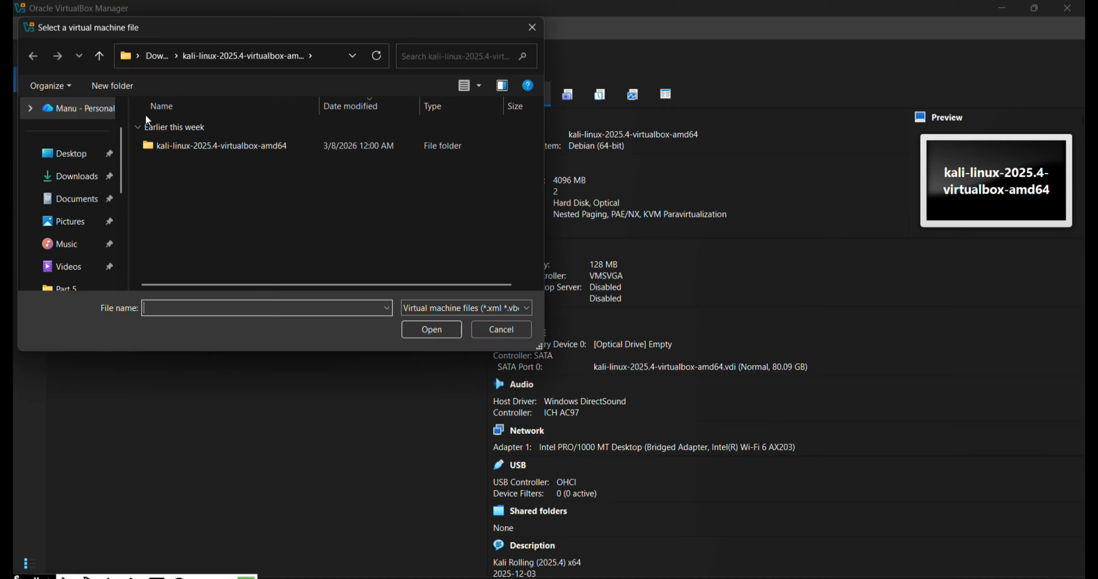
click(84, 176)
click(197, 233)
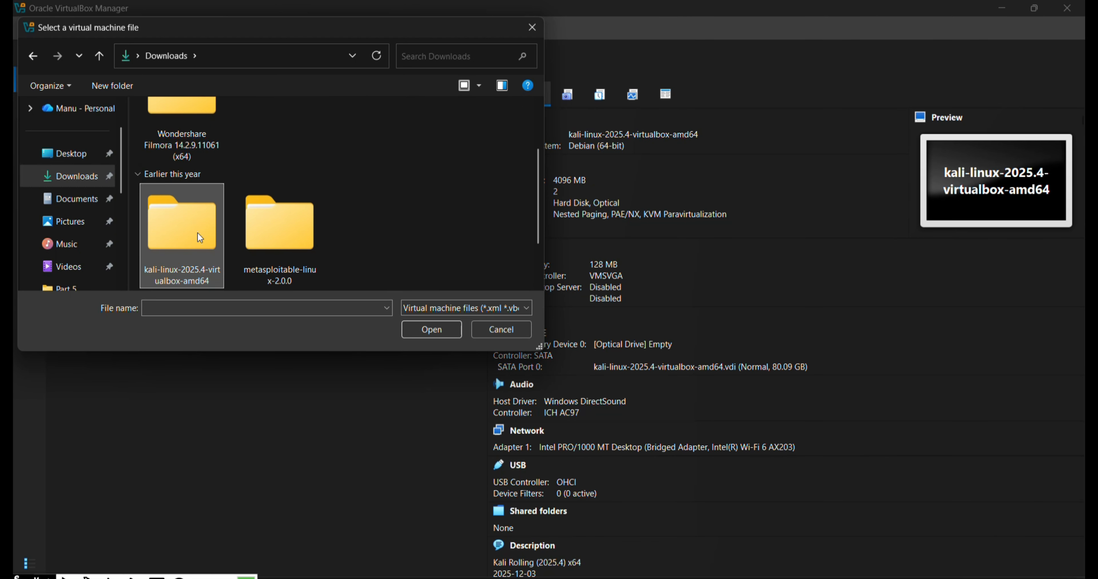
click(273, 224)
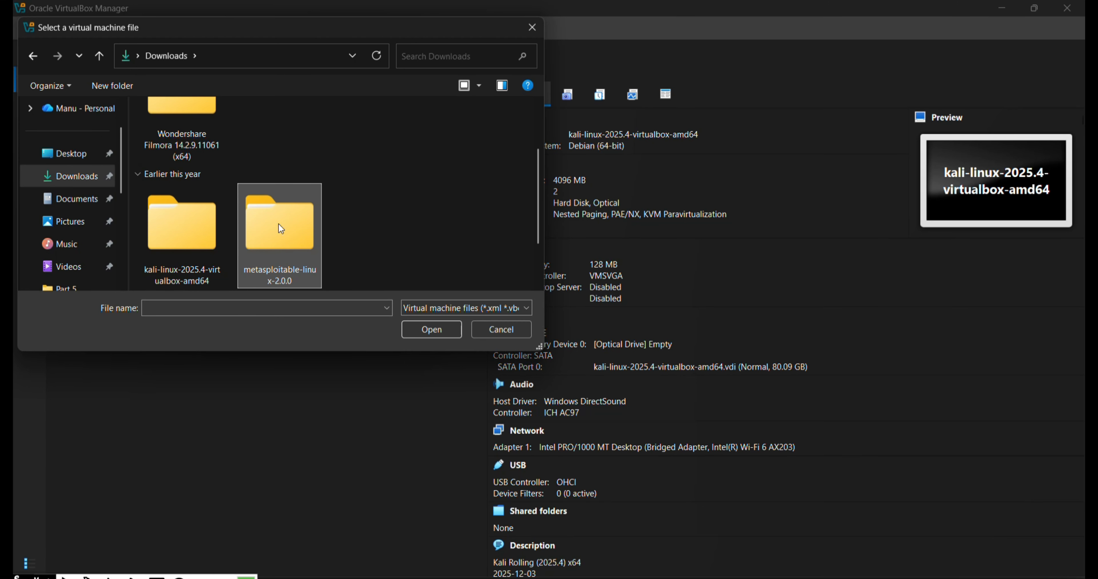
double_click(279, 224)
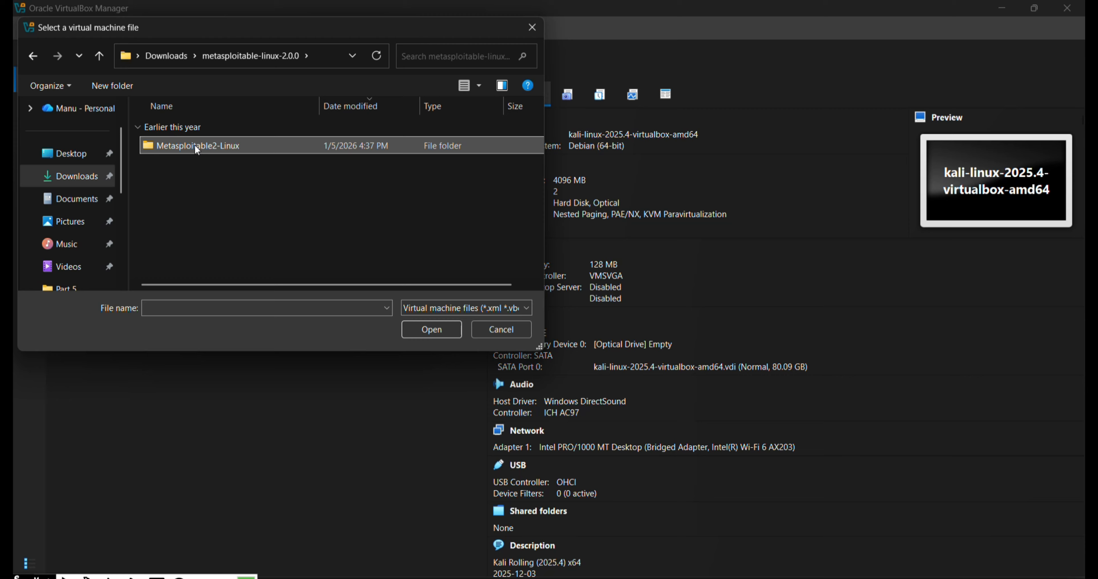
double_click(195, 146)
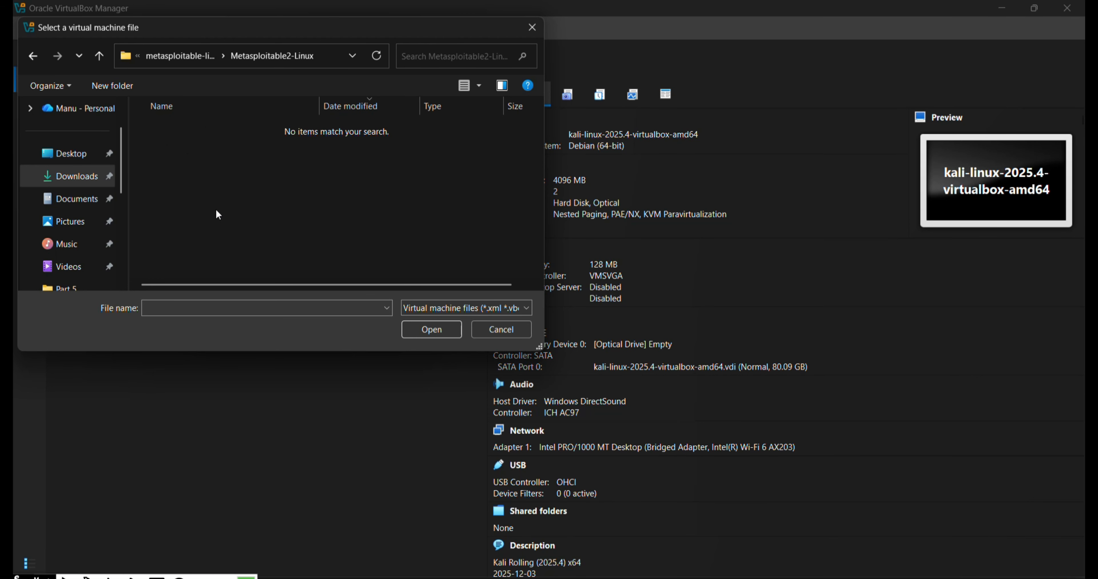
click(497, 331)
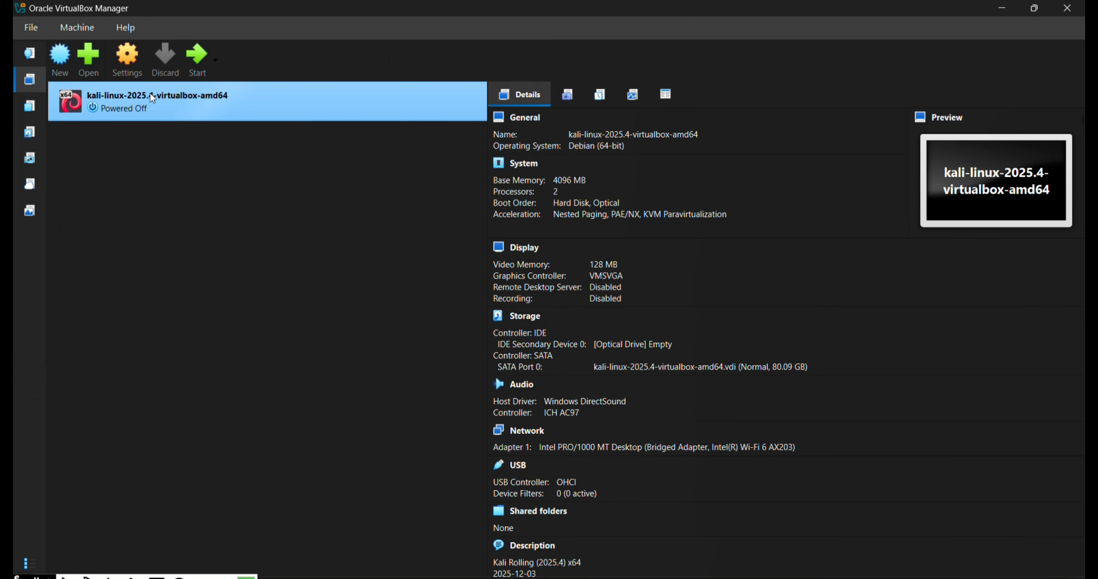
Step: Begin a new virtual machine named linuxos with Linux as the OS and Linux 2.6 as the distribution
click(60, 56)
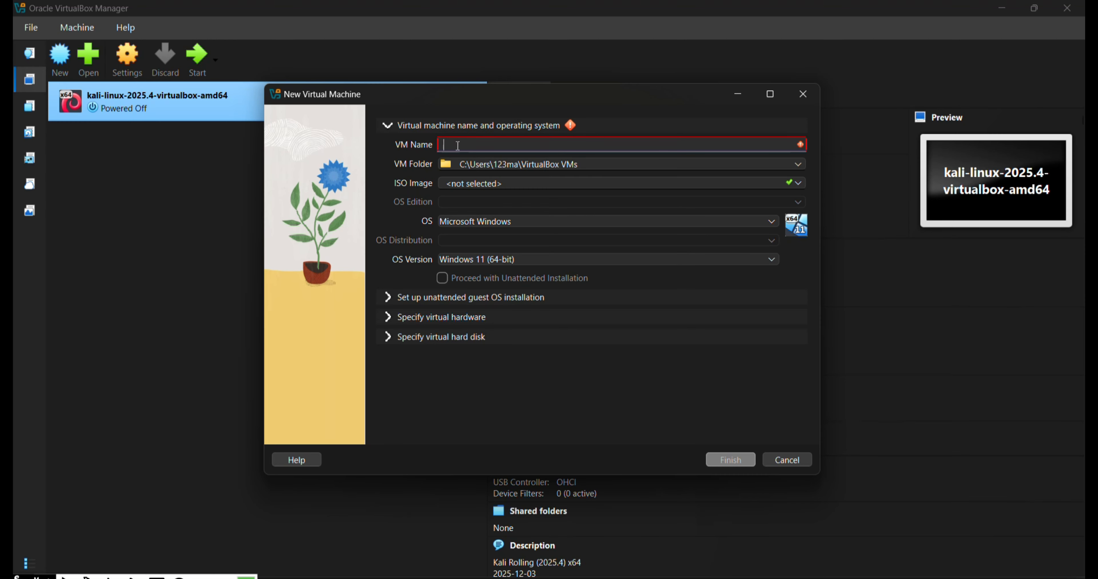
text(l)
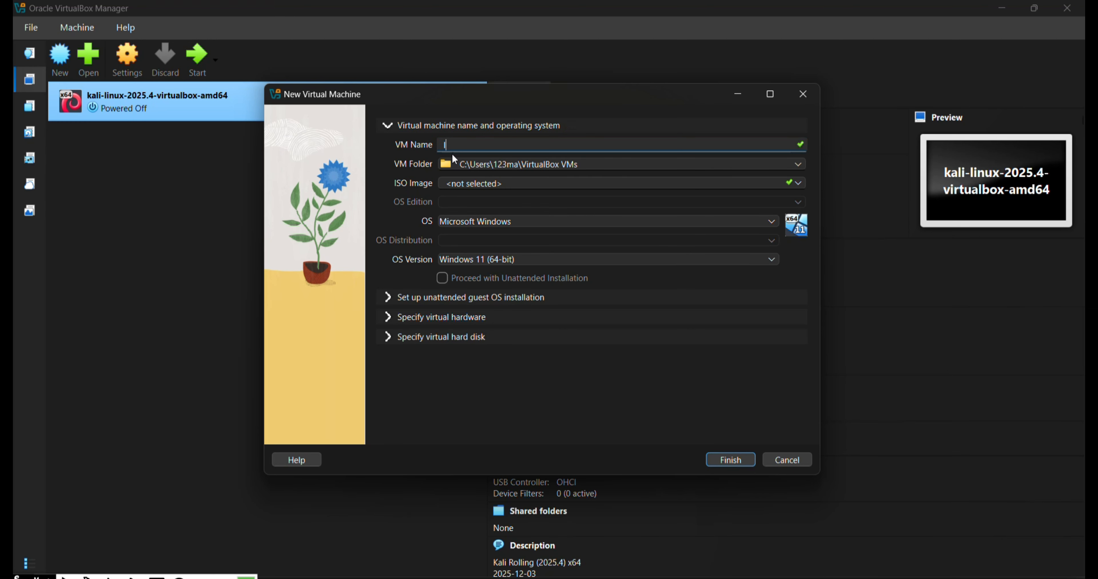
text(inux)
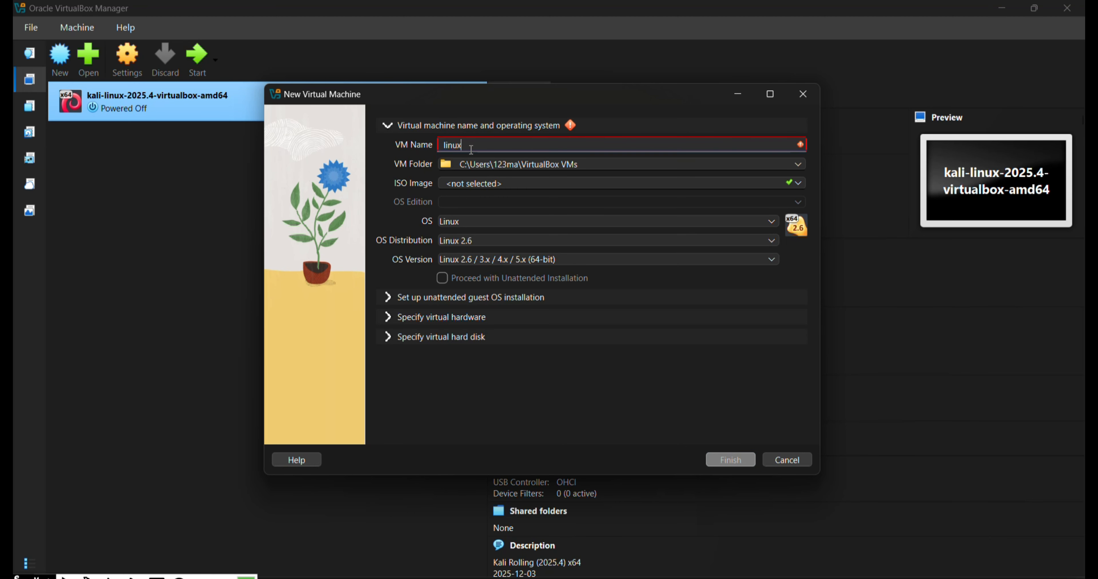
text(os)
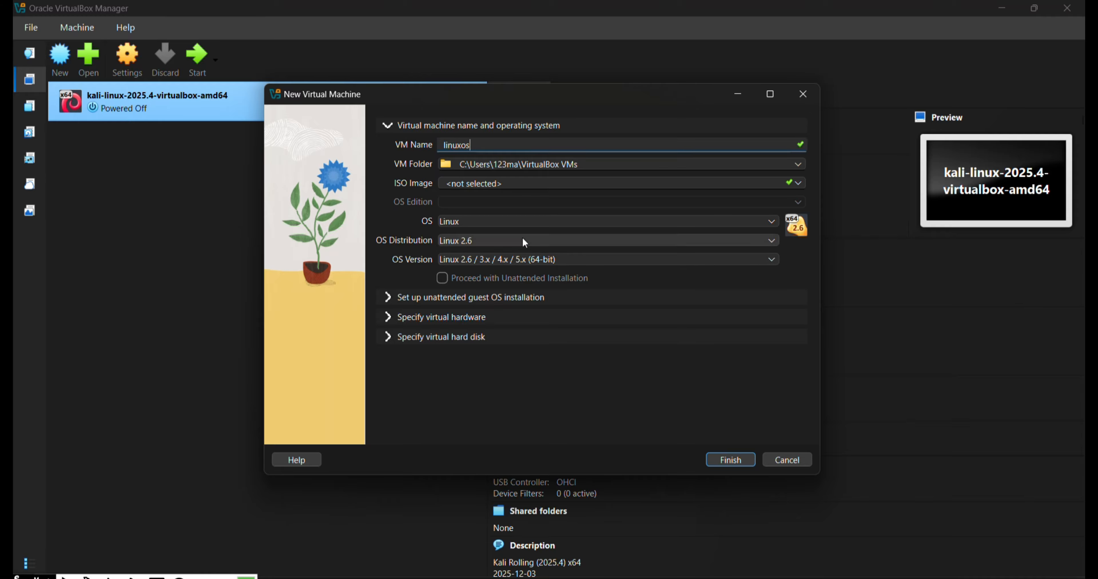
click(523, 223)
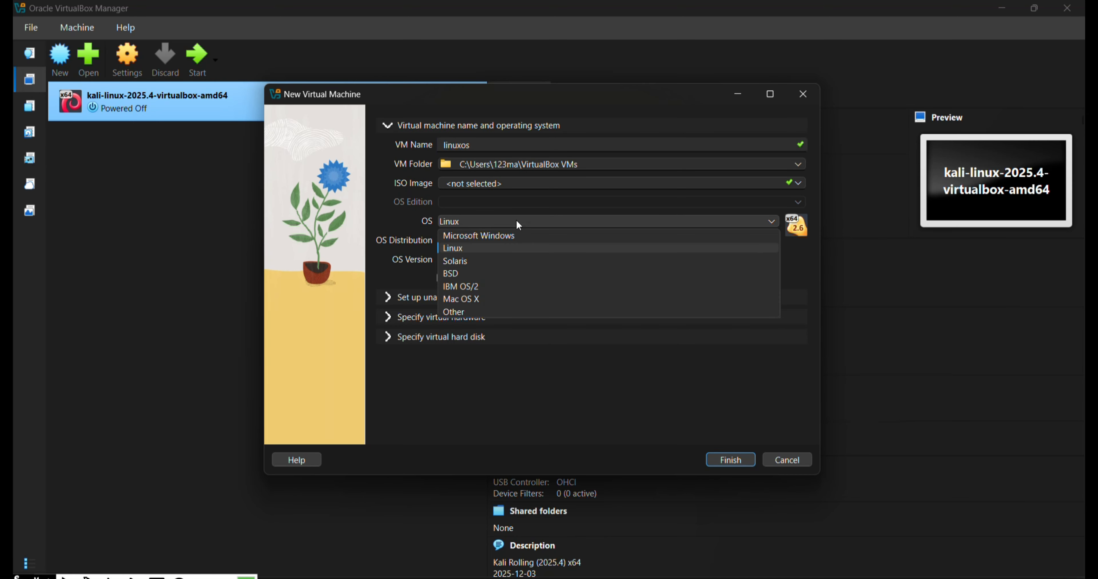
click(512, 246)
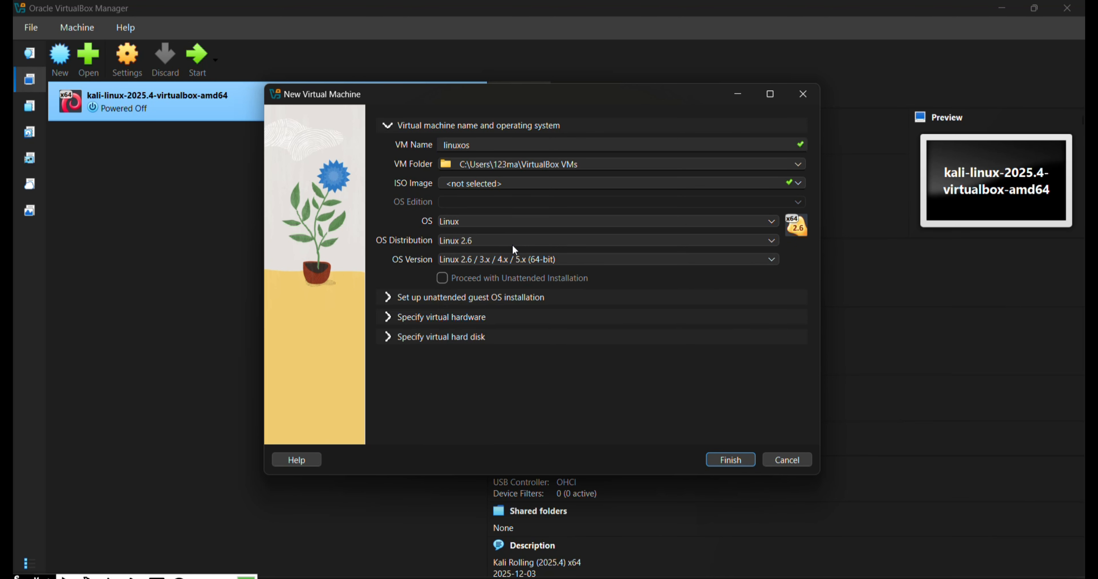
click(473, 242)
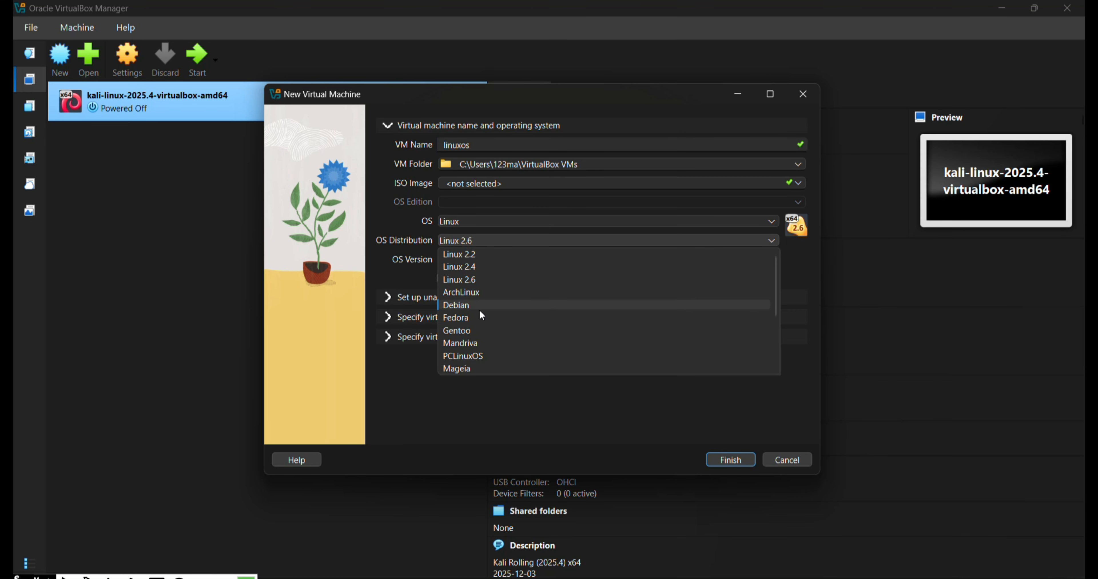
click(427, 280)
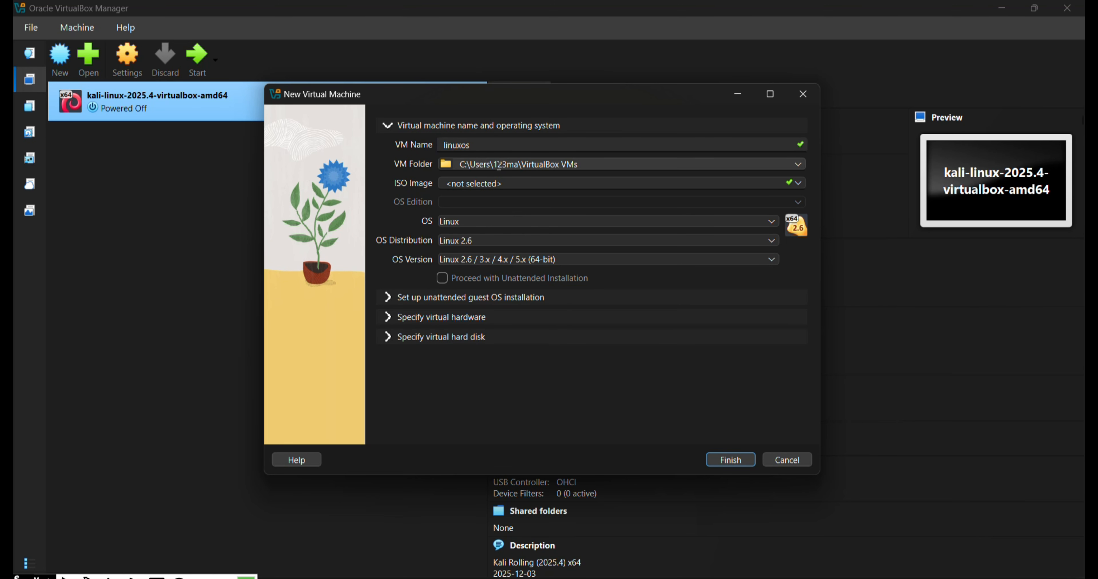
Step: Keep the default unattended installation and virtual hardware settings, and set the new machine to use an existing virtual hard disk file
click(459, 298)
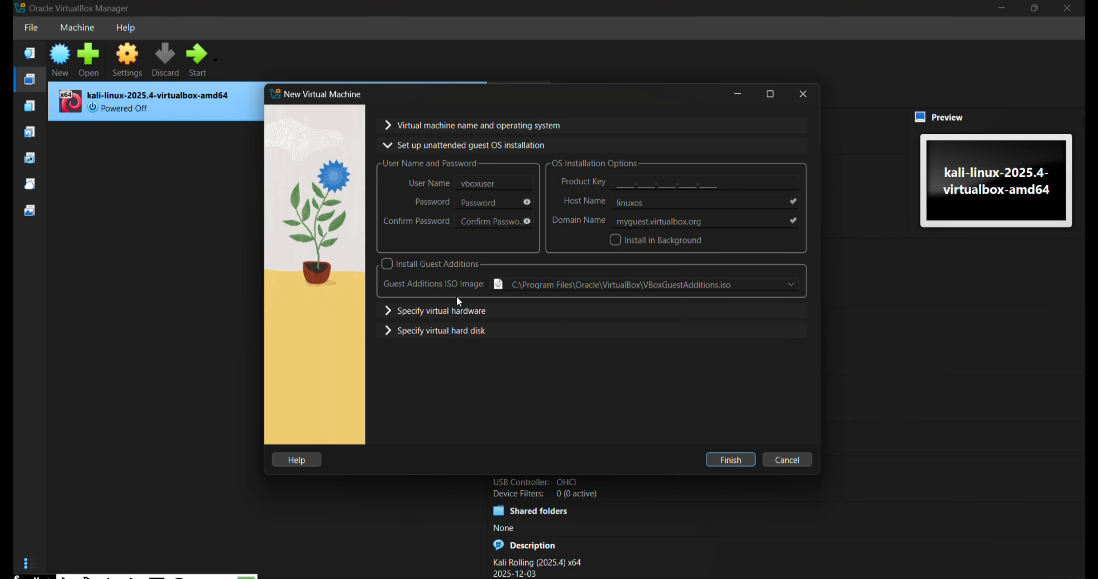
click(461, 310)
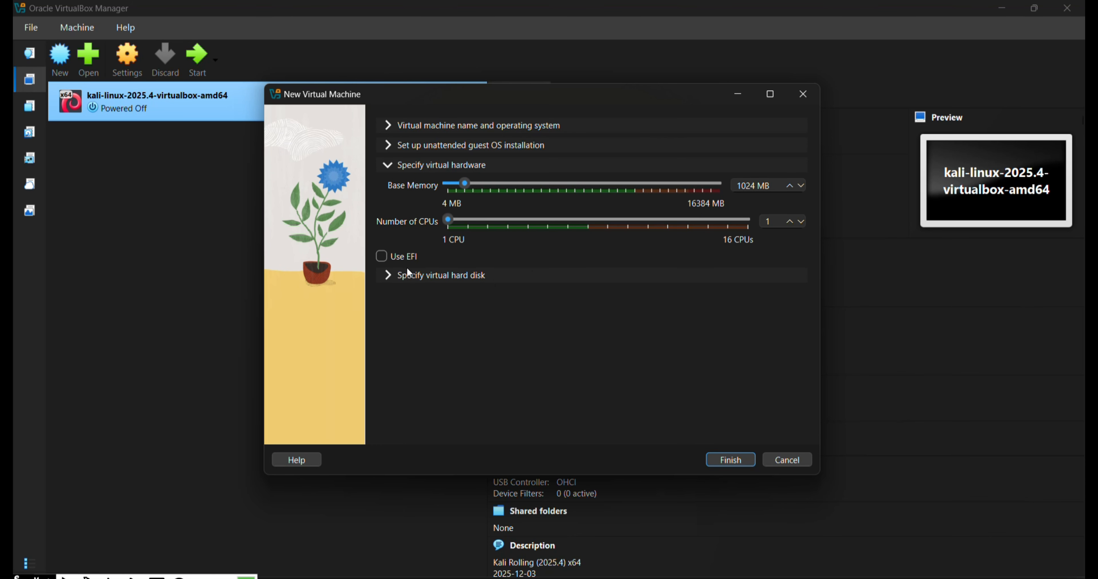
click(406, 278)
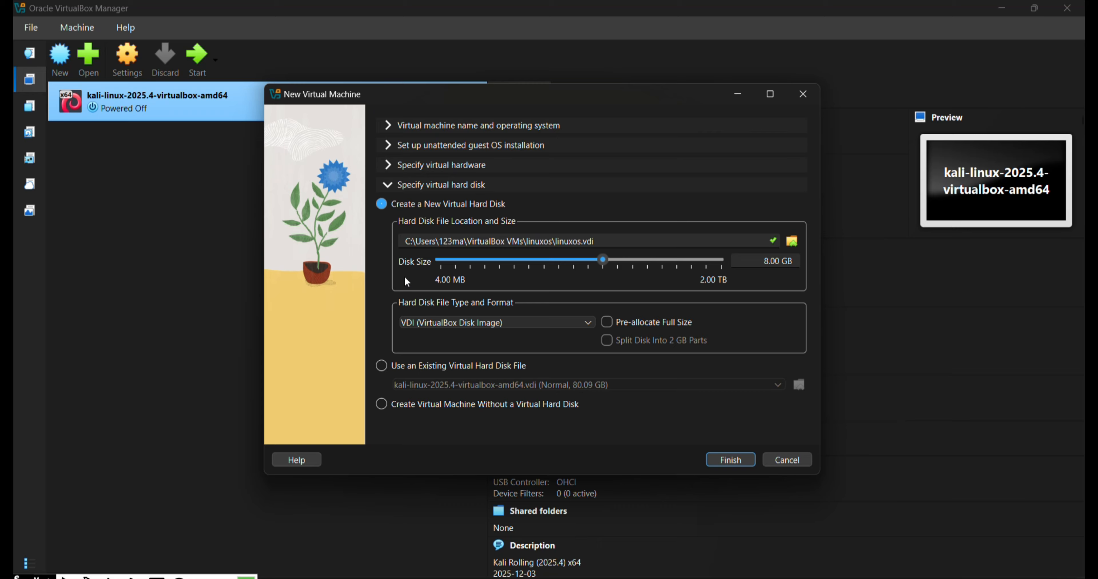
click(439, 204)
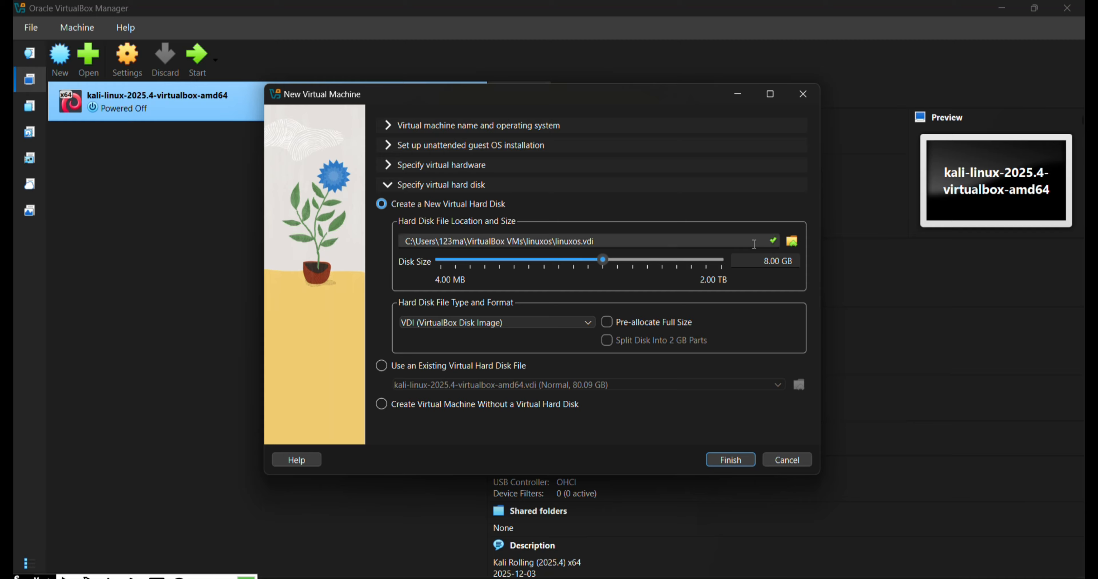
click(382, 371)
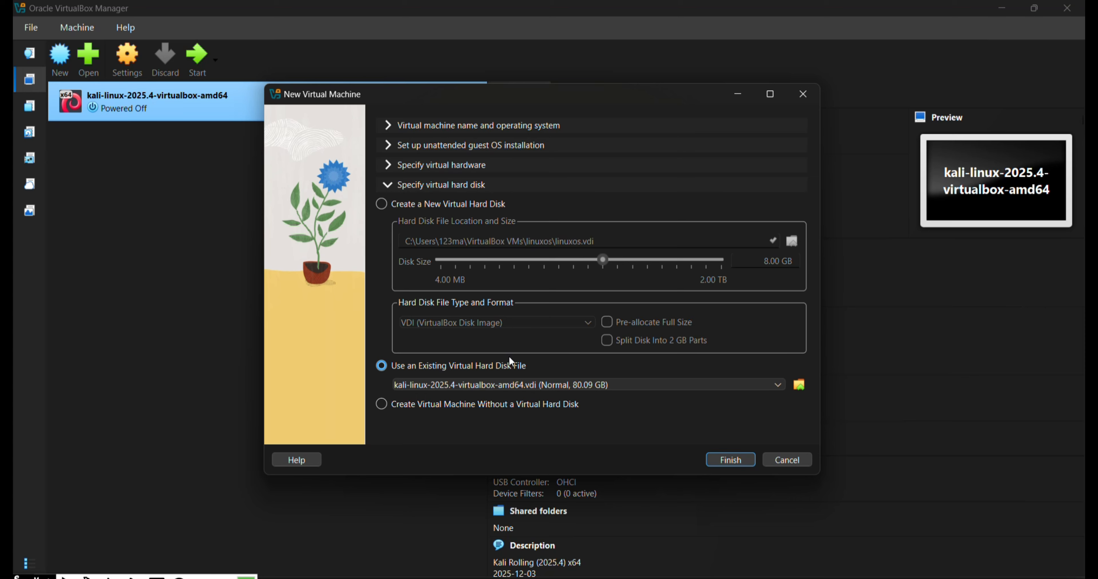
Step: Assign Metasploitable.vmdk from the Metasploitable2-Linux folder inside metasploitable-linux-2.0.0 in Downloads as the hard disk and finish creating the machine
click(778, 385)
click(798, 387)
click(798, 386)
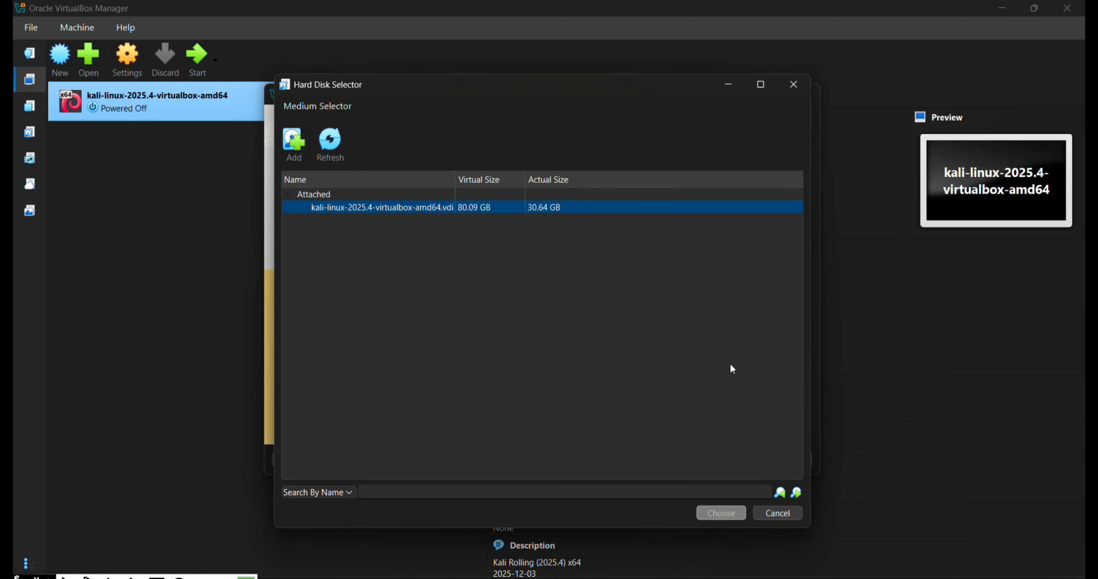
click(290, 151)
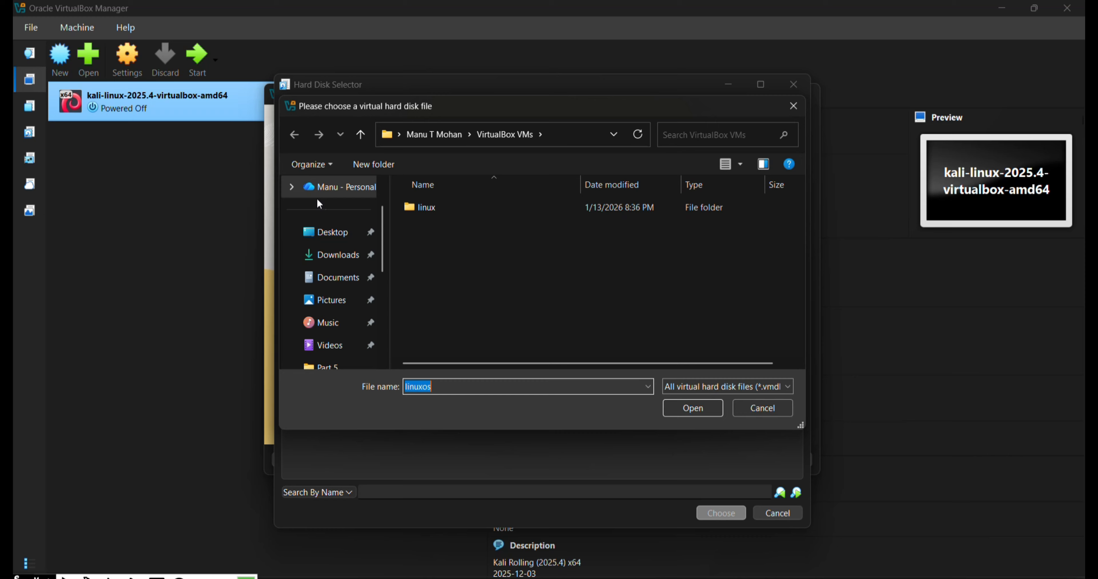
click(332, 254)
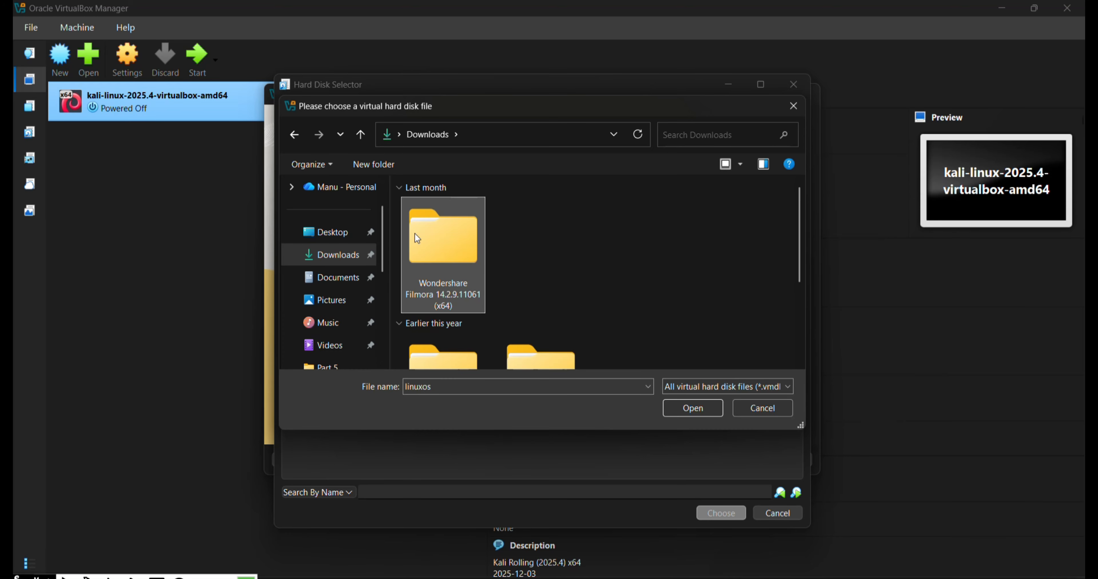
scroll(415, 233, down, 3)
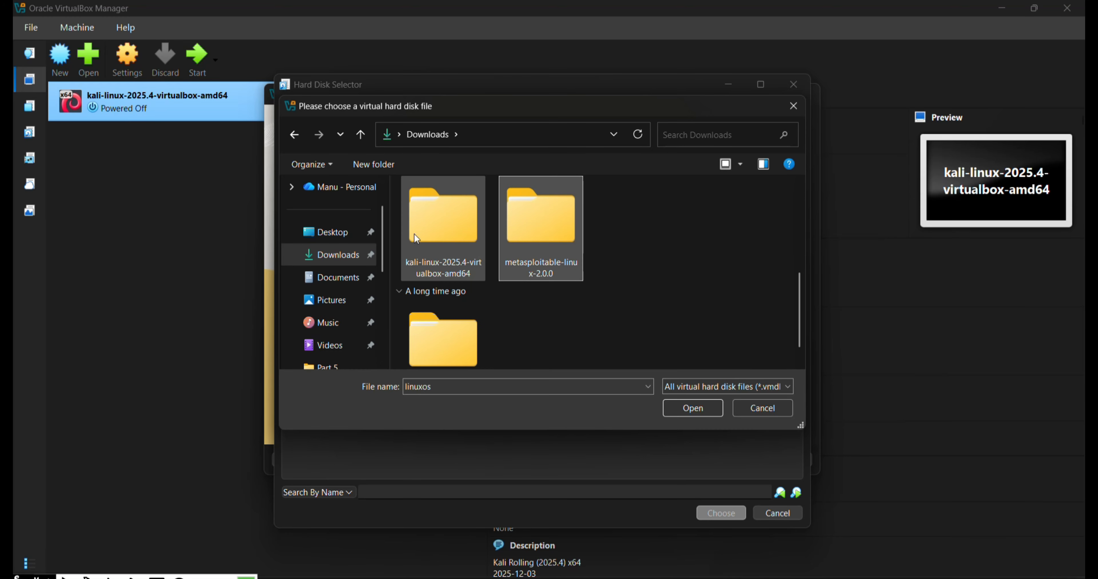
double_click(521, 210)
double_click(466, 231)
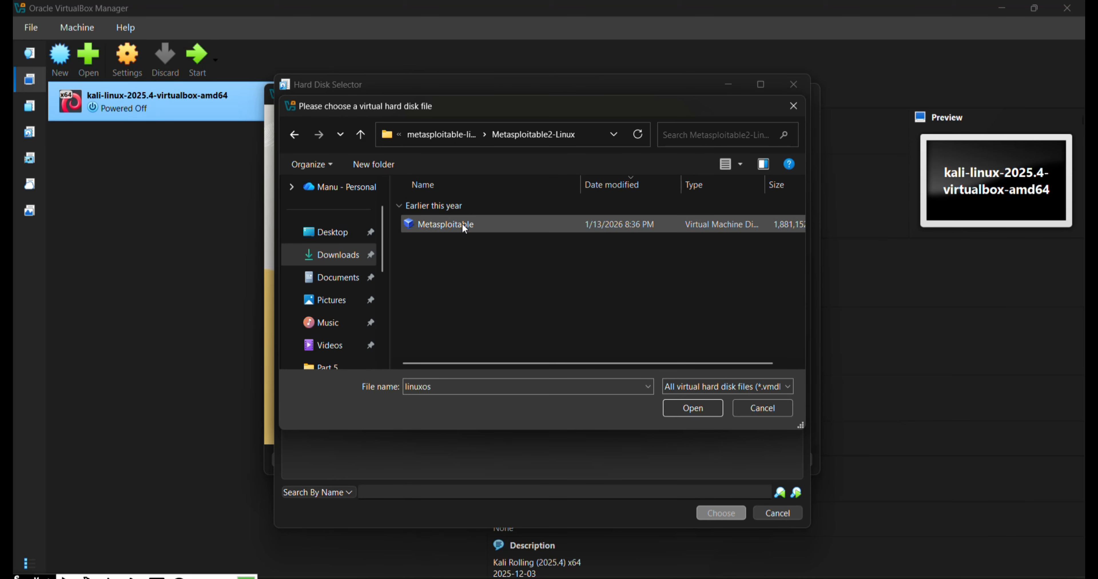
click(461, 223)
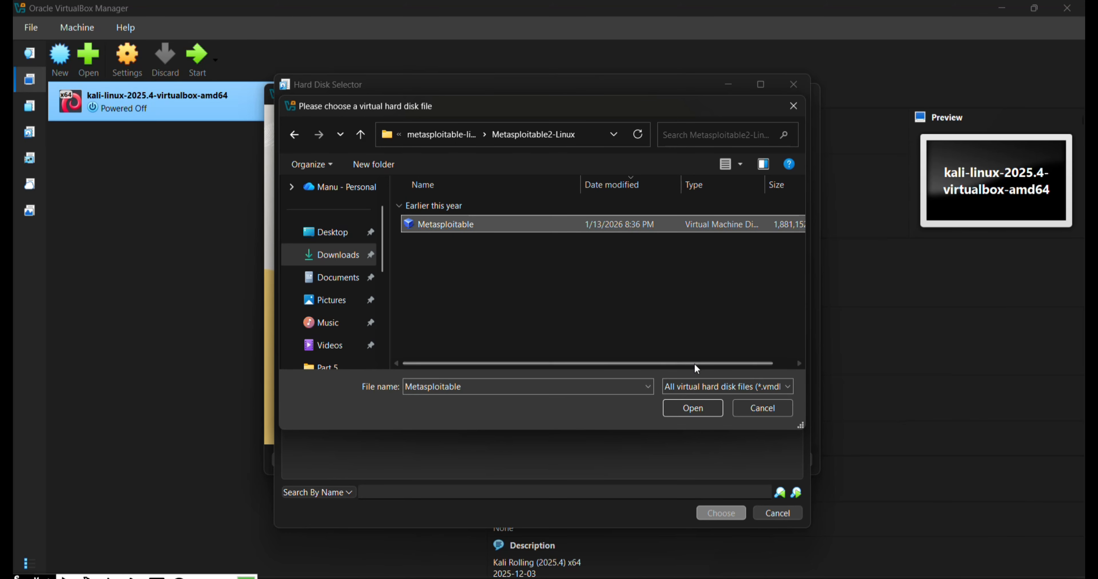
click(694, 408)
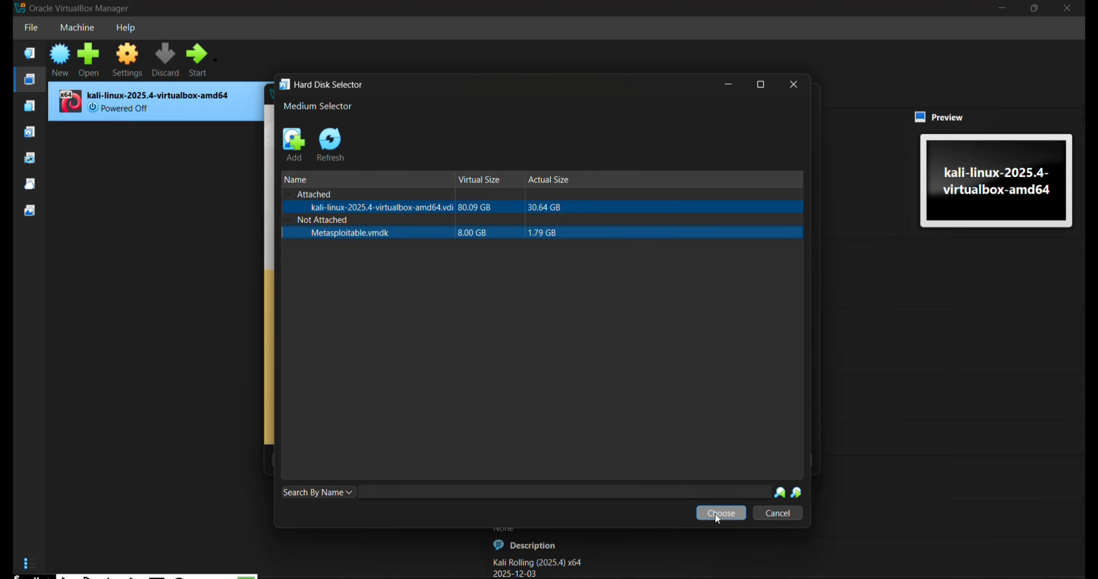
double_click(403, 234)
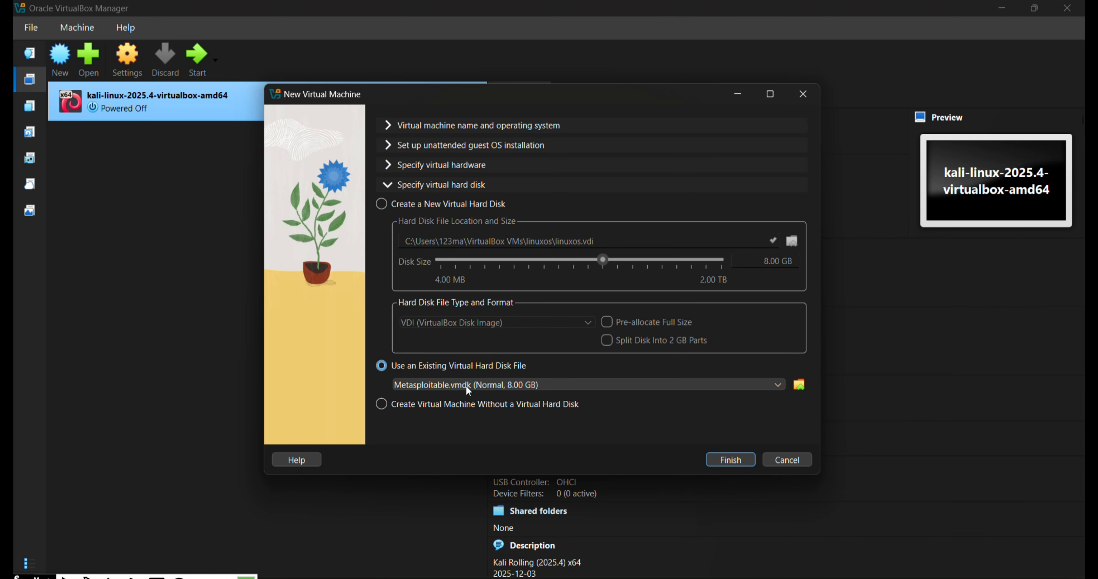
click(731, 462)
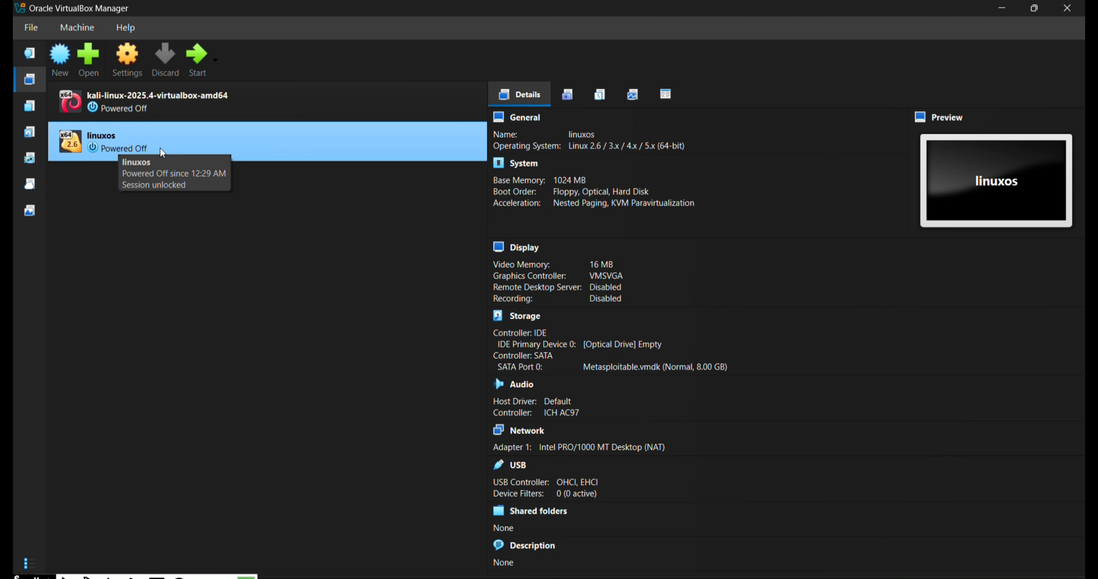
Step: Start the linuxos virtual machine and dismiss the notifications in its window
click(197, 57)
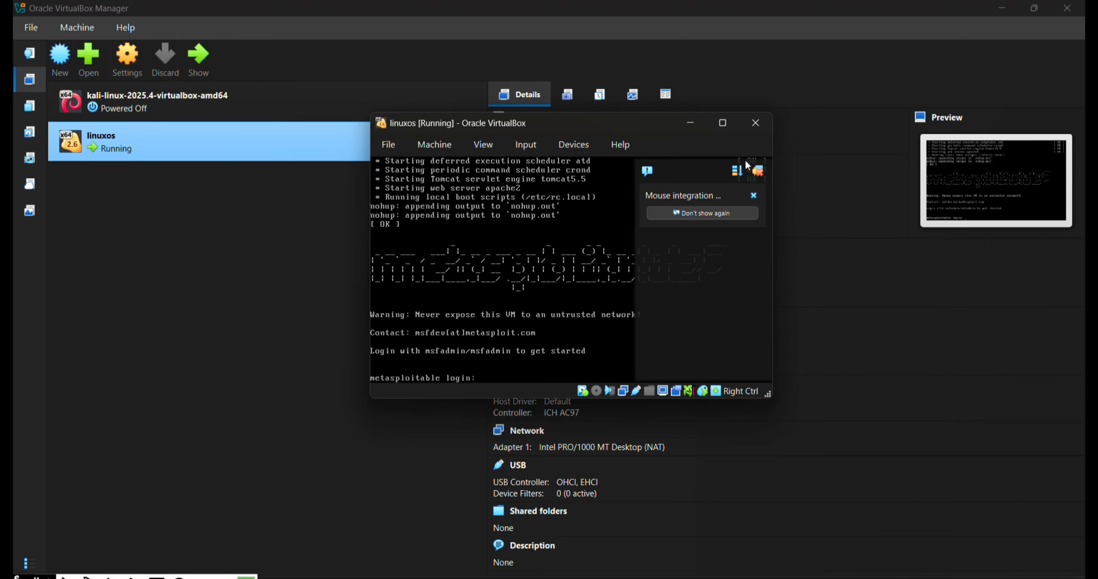
click(758, 171)
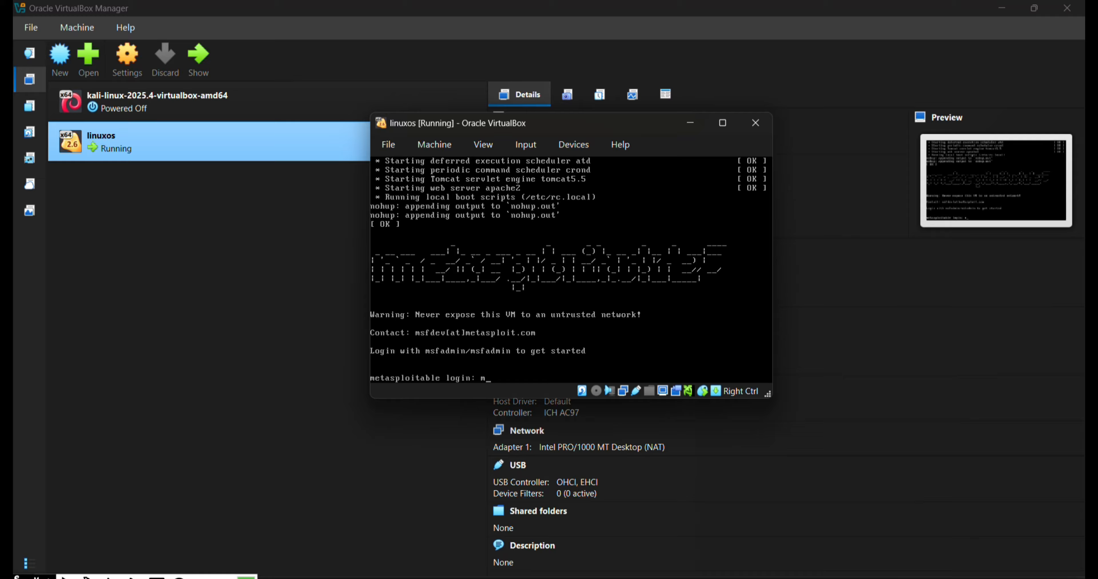
Step: Try to log in at the metasploitable console with the default login name and account password
text(sfadmin)
key(Return)
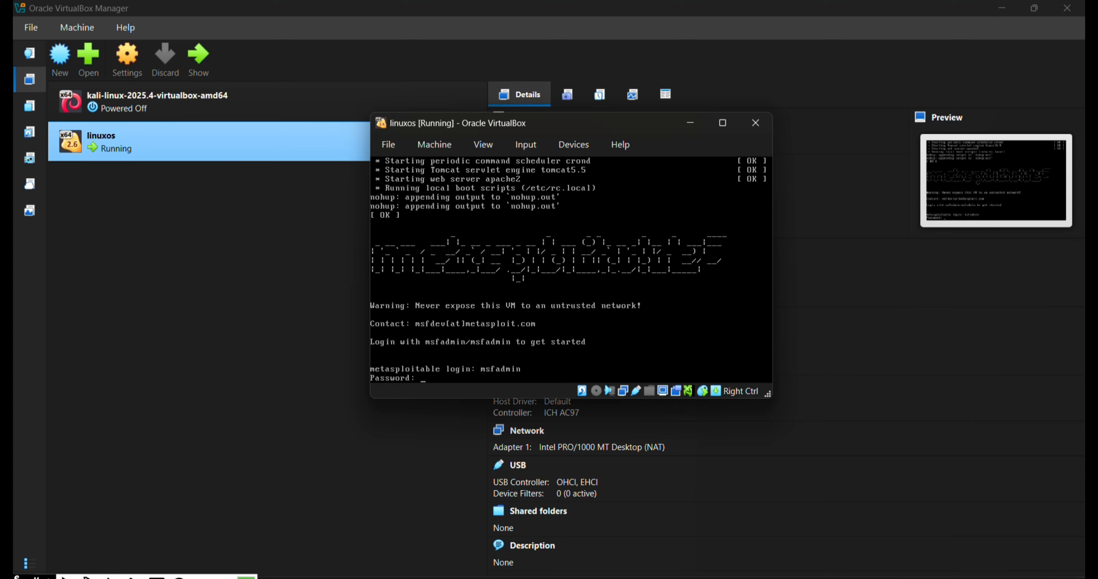
key(Return)
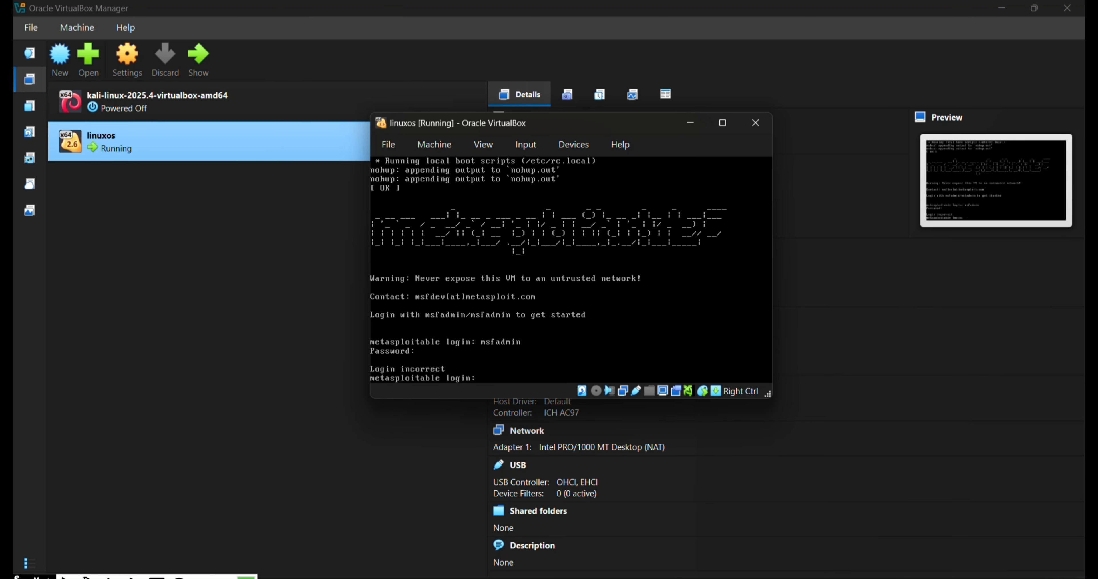
Step: Log in at the metasploitable console with the default login name and account password
text(msfadmin)
key(Return)
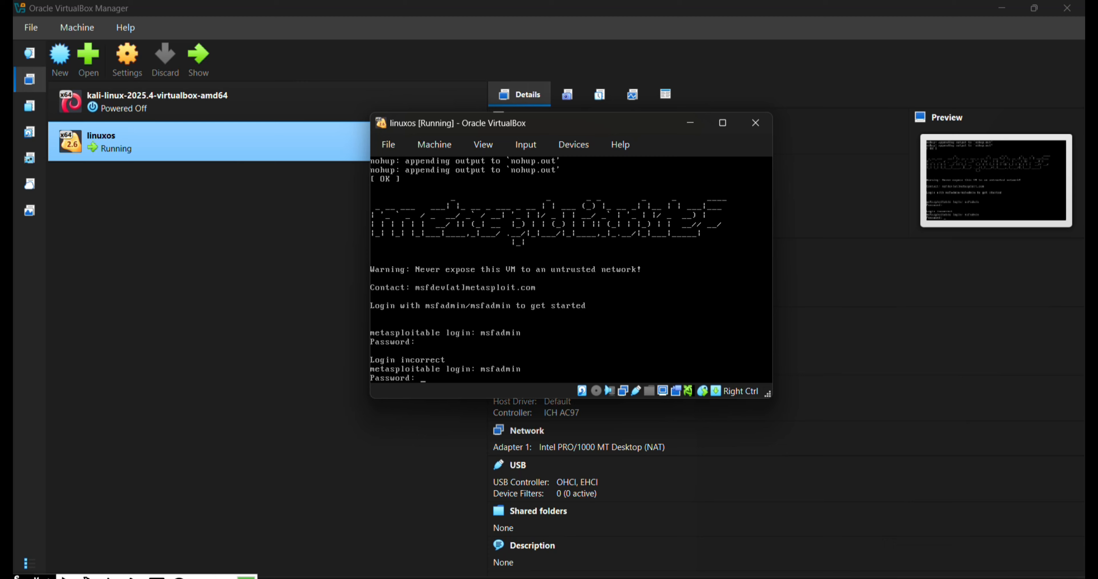
key(Return)
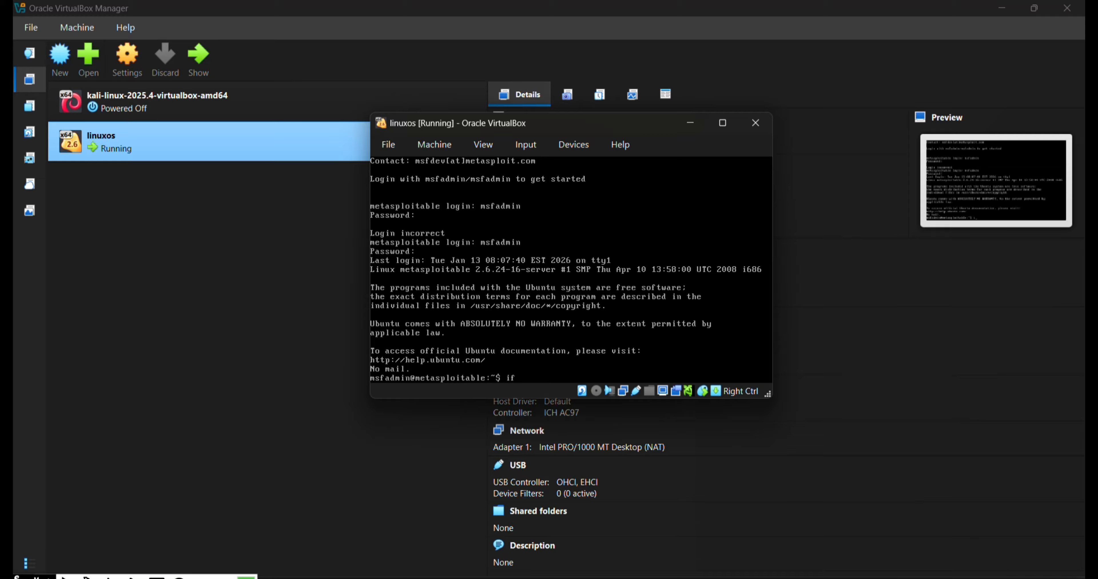
Step: Display the machine's network interface configuration with the ifconfig command
text(cconfi)
key(BackSpace)
key(BackSpace)
key(BackSpace)
key(BackSpace)
key(BackSpace)
text(onfig)
key(Return)
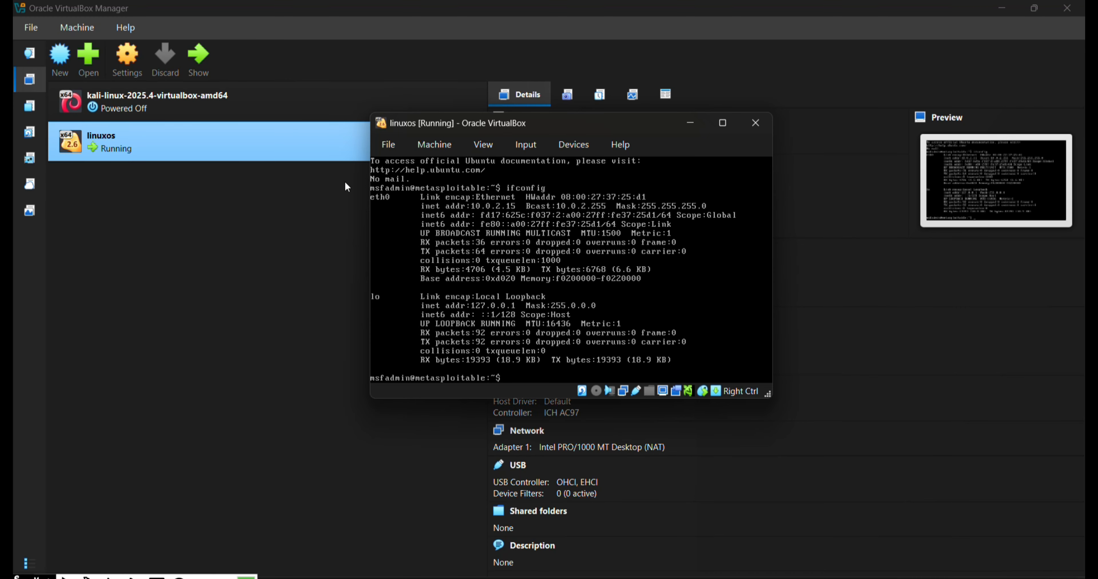
Step: Attach network Adapter 1 of the linuxos machine to Bridged Adapter, keep Intel(R) Wi-Fi 6 AX203 as its interface, and apply the settings
click(439, 146)
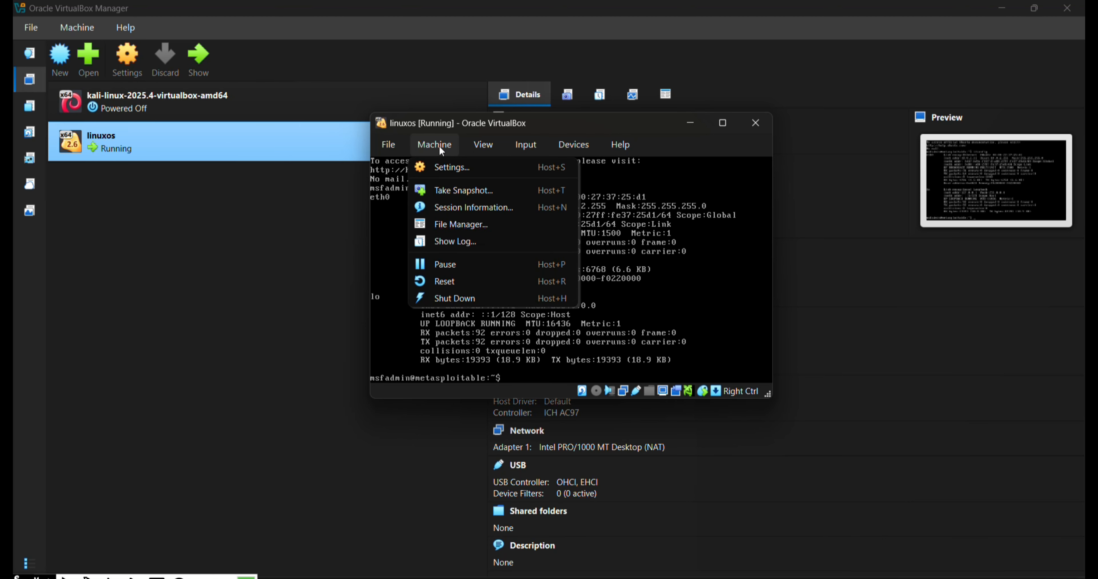
click(450, 168)
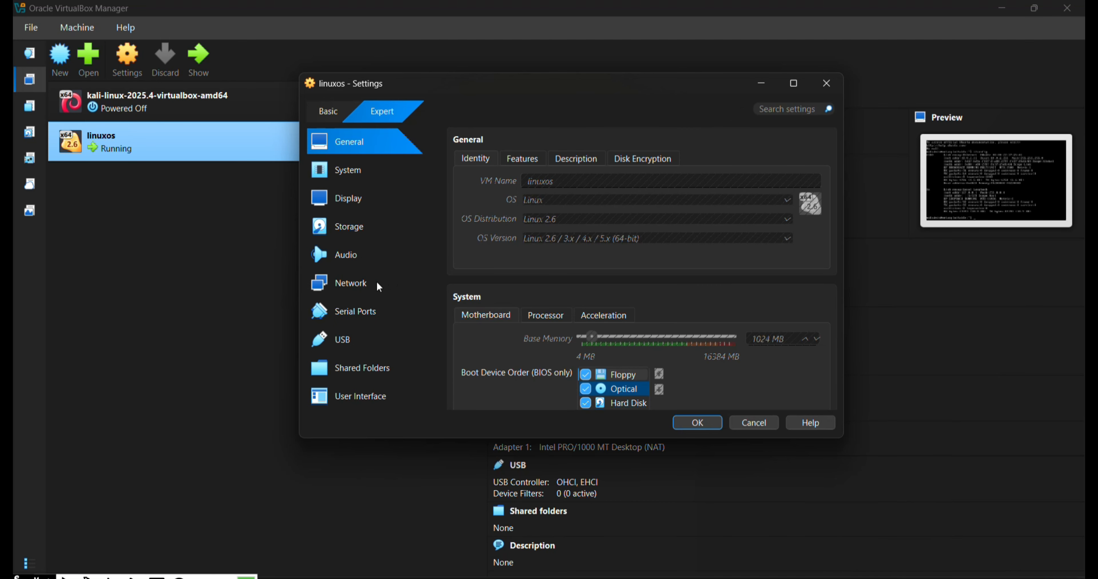
click(365, 284)
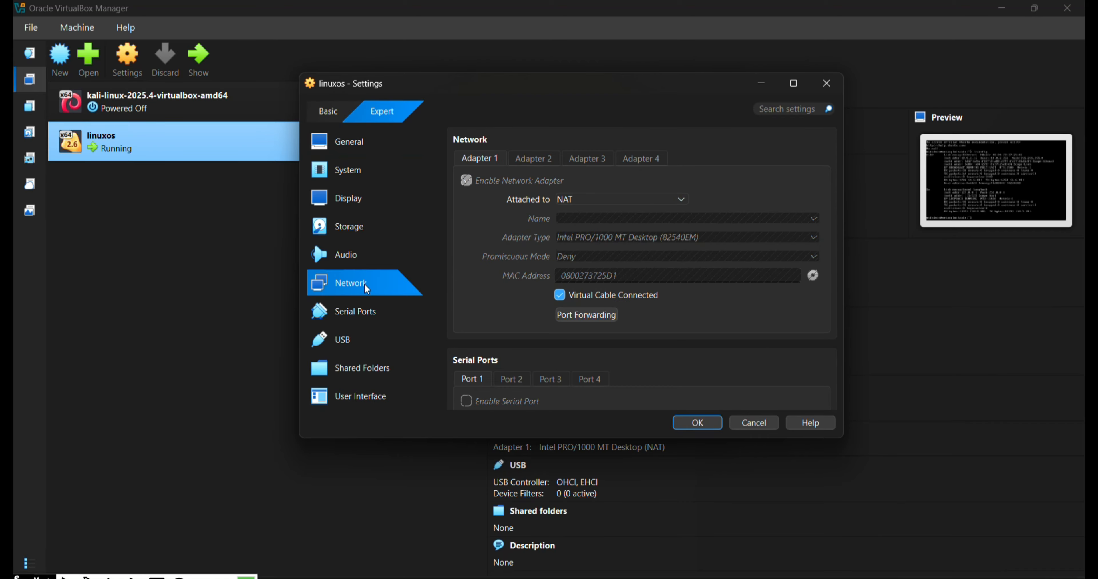
click(675, 197)
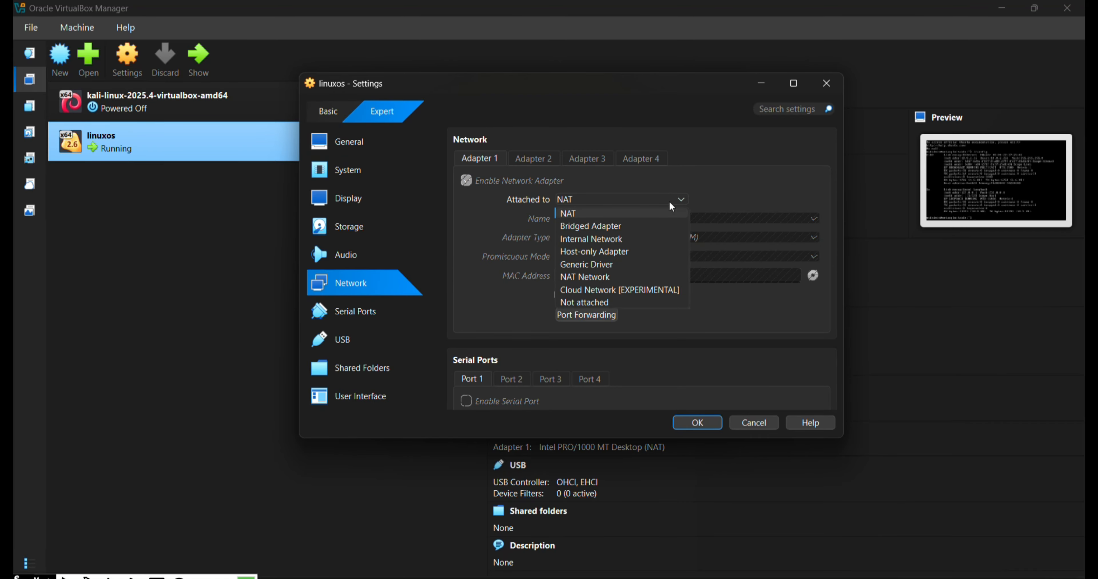
click(656, 227)
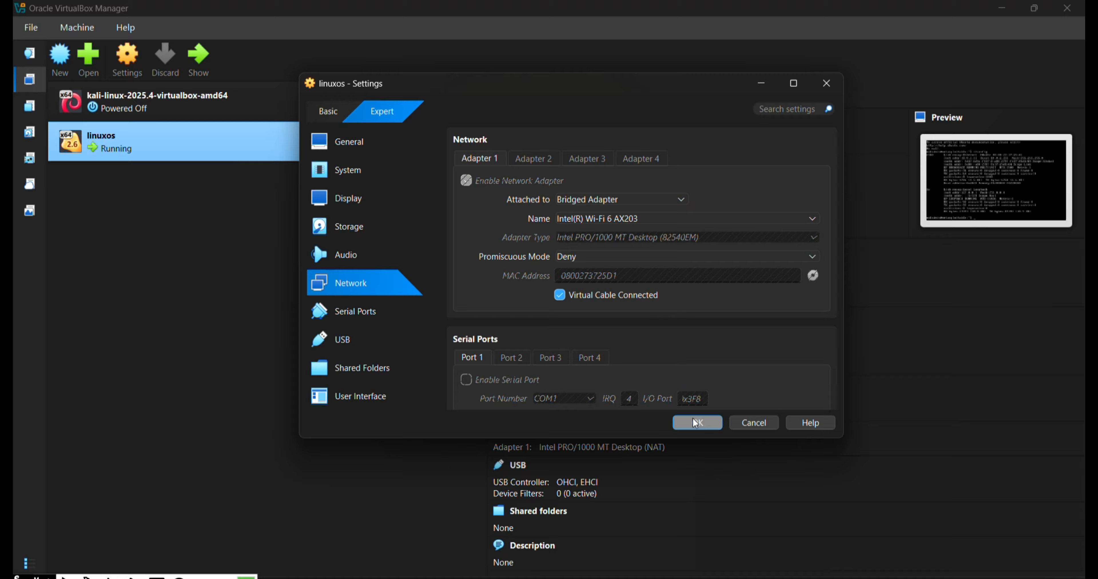
click(666, 218)
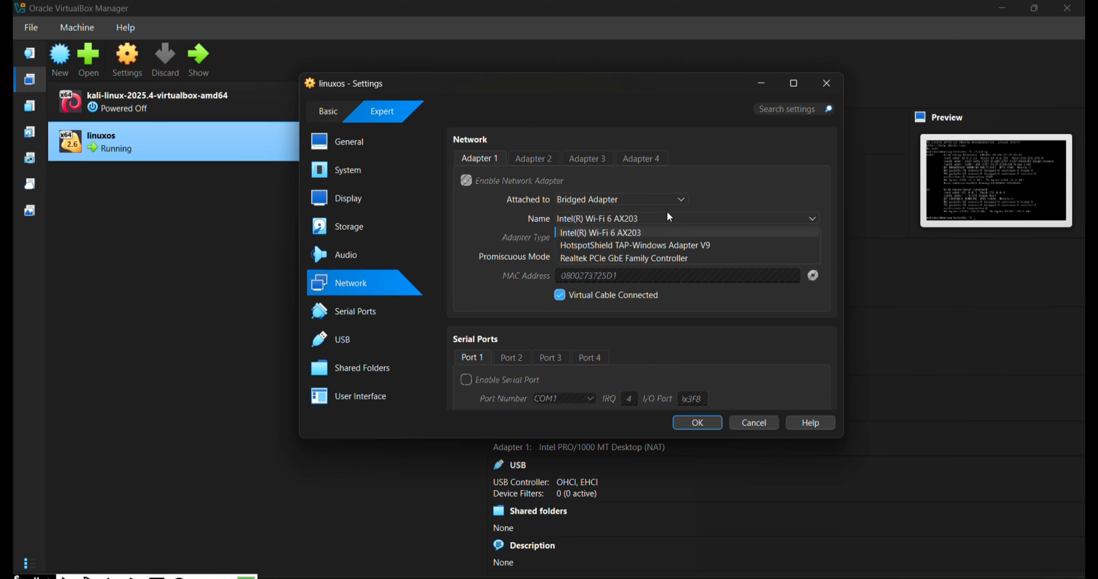
click(703, 195)
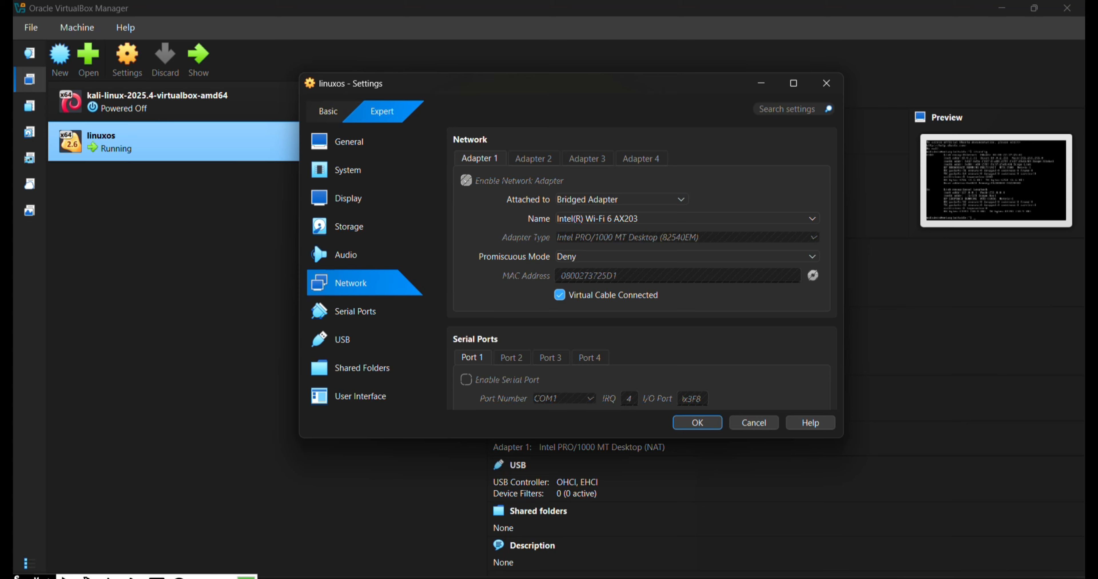
click(654, 222)
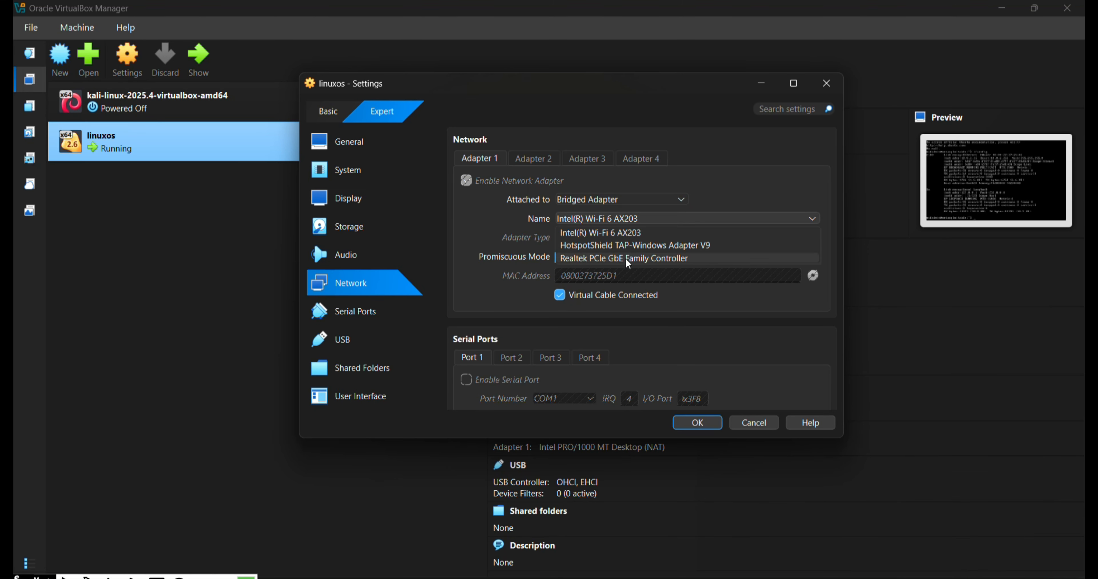
click(674, 189)
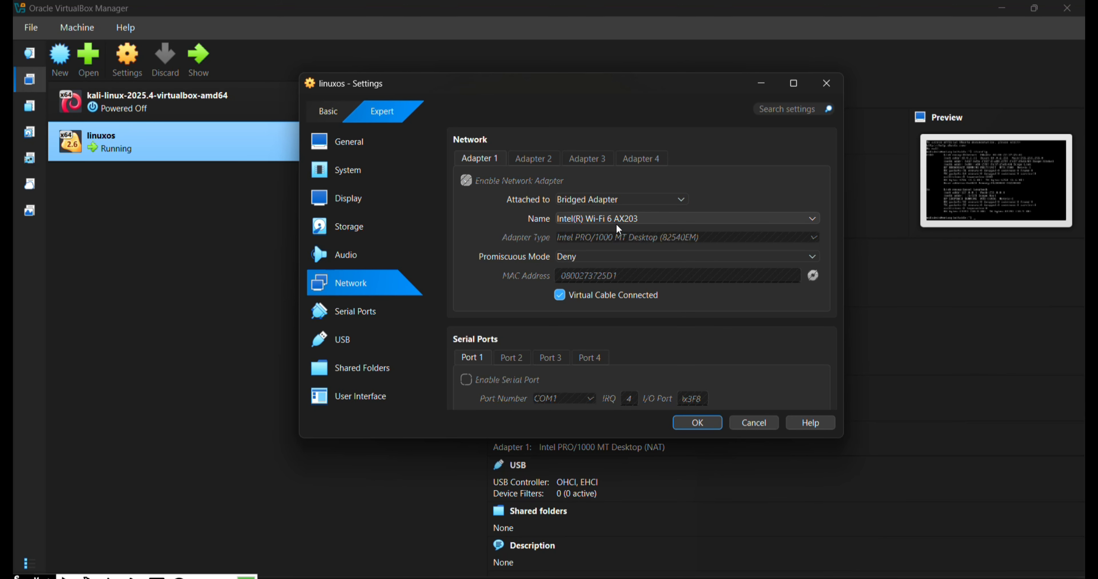
click(698, 422)
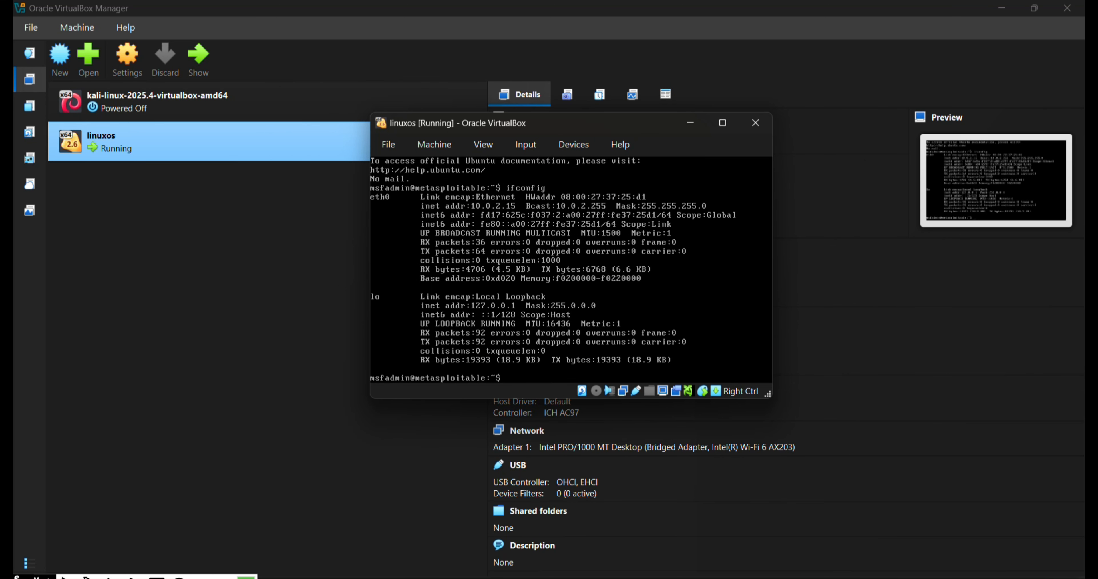
Step: Run ifconfig again to check the eth0 address after the adapter change
click(446, 145)
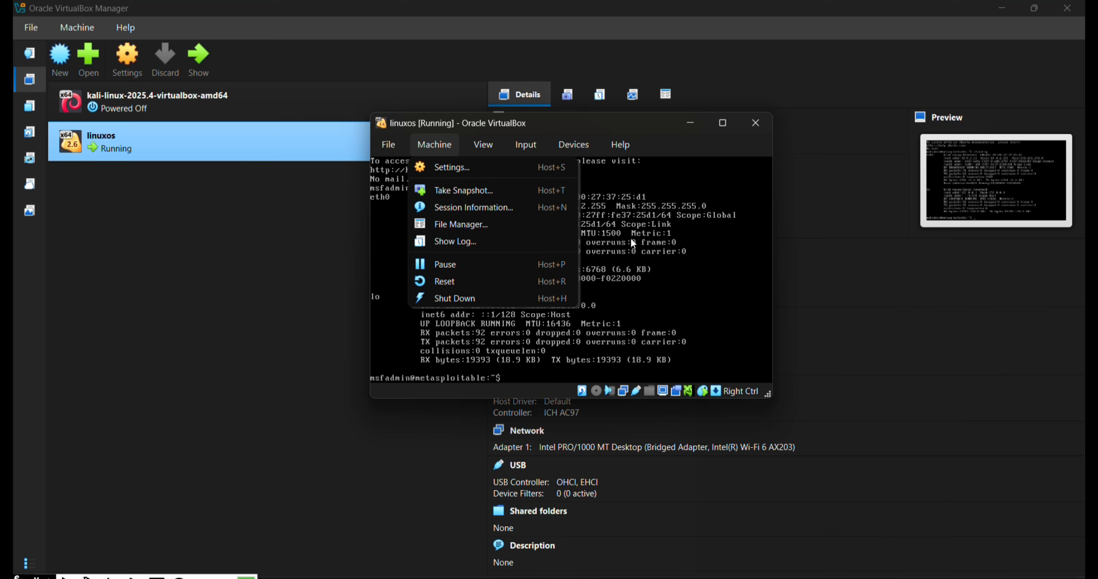
click(693, 270)
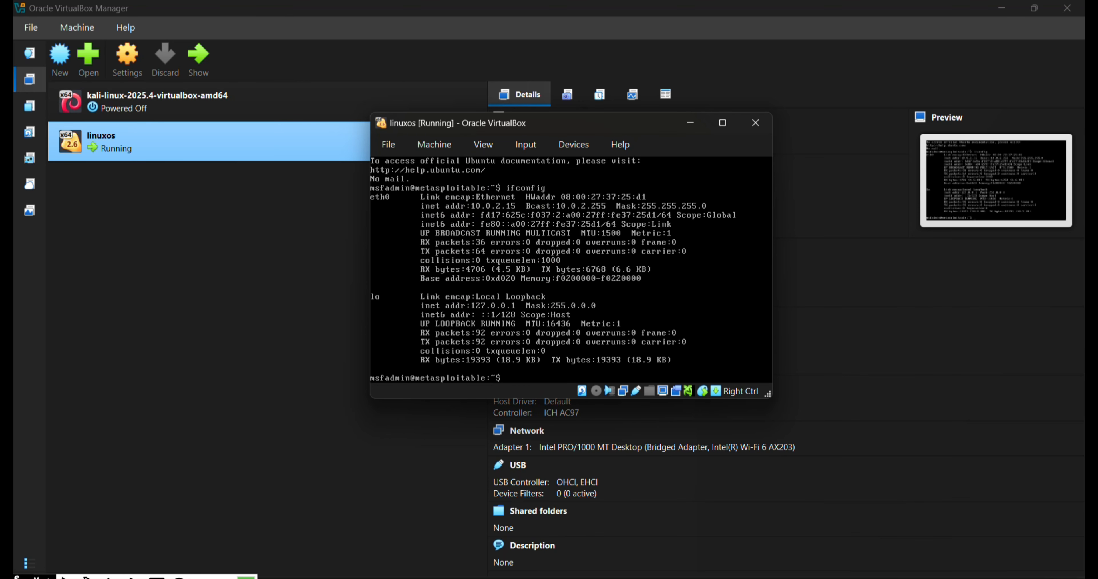
key(Up)
key(Return)
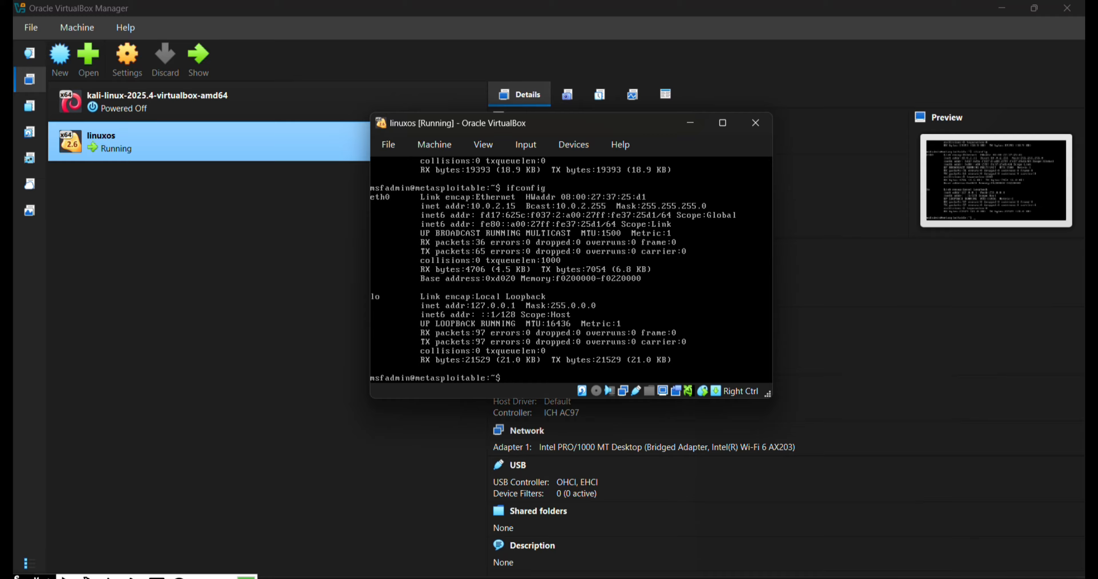
Step: Switch to the root account with sudo su, maximizing the machine's window and entering the account password
text(sudp)
text(o su)
key(Return)
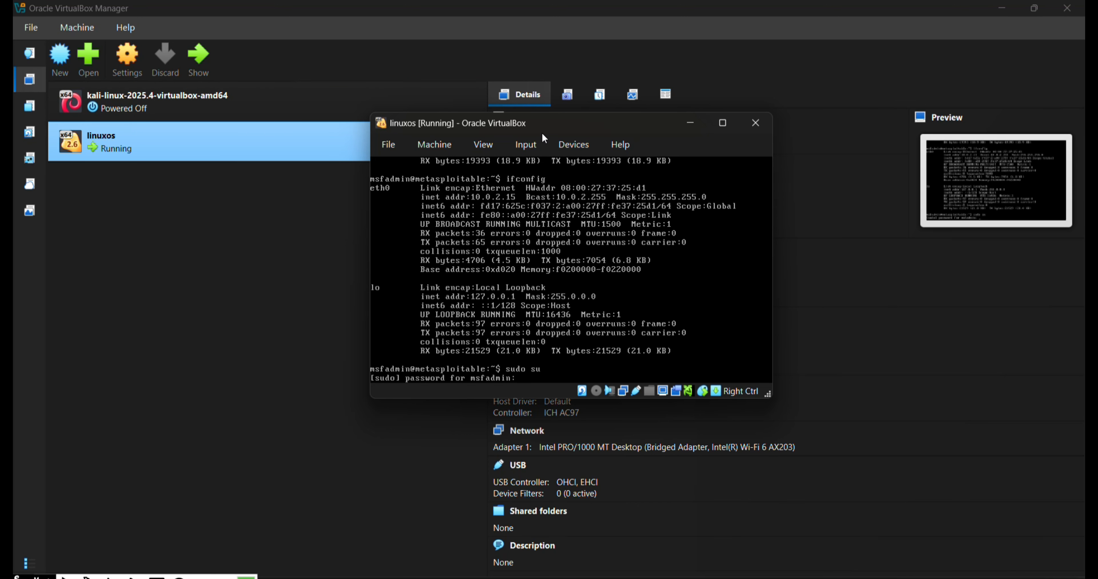
click(725, 124)
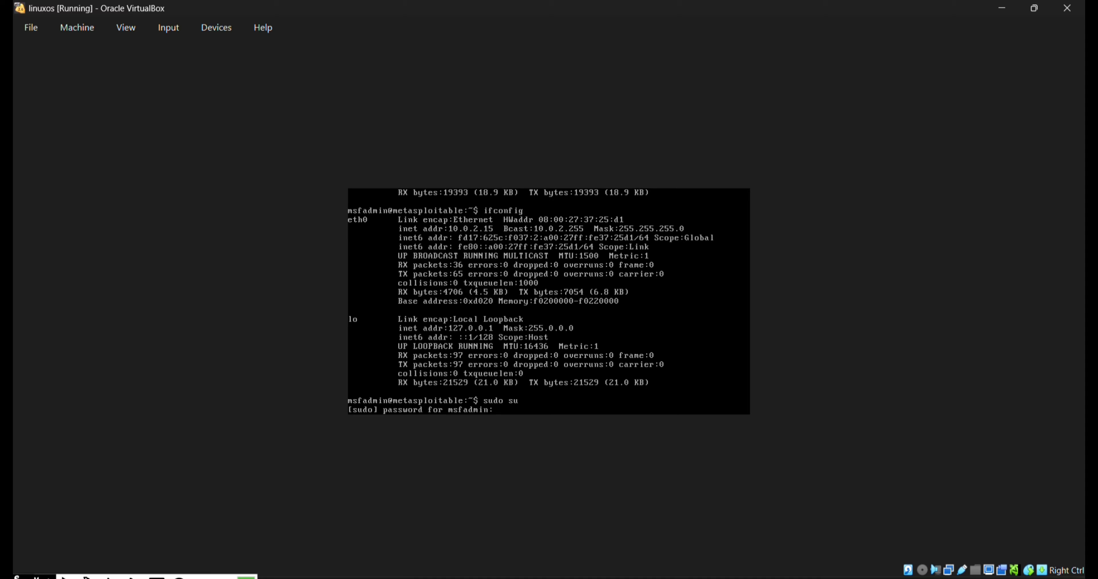
key(Return)
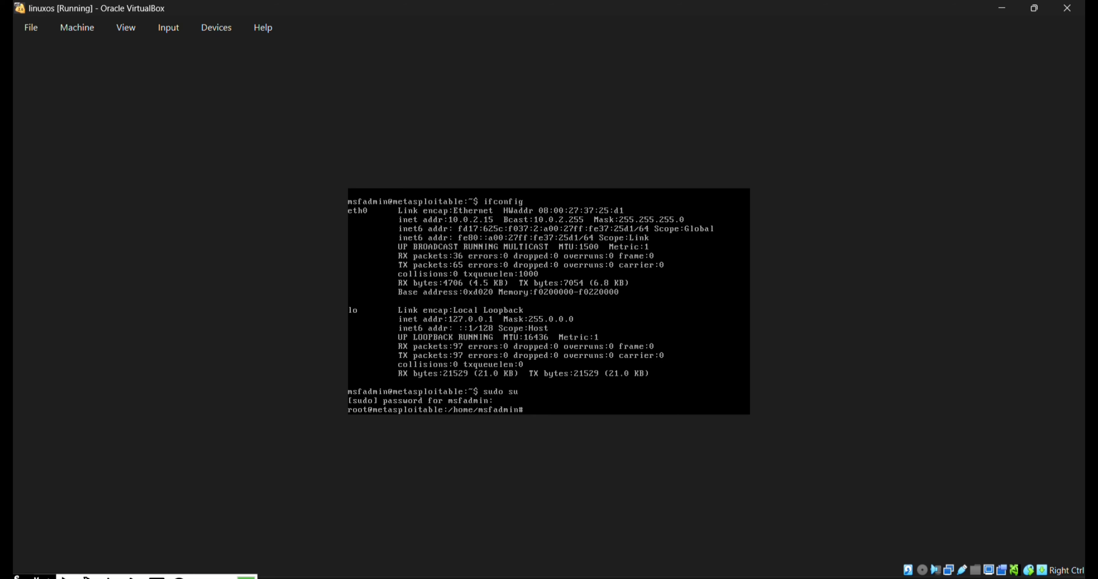
Step: Restart the Metasploitable system from the root shell with the reboot command
text(rebb)
key(BackSpace)
key(BackSpace)
key(BackSpace)
key(BackSpace)
text(boot)
key(Return)
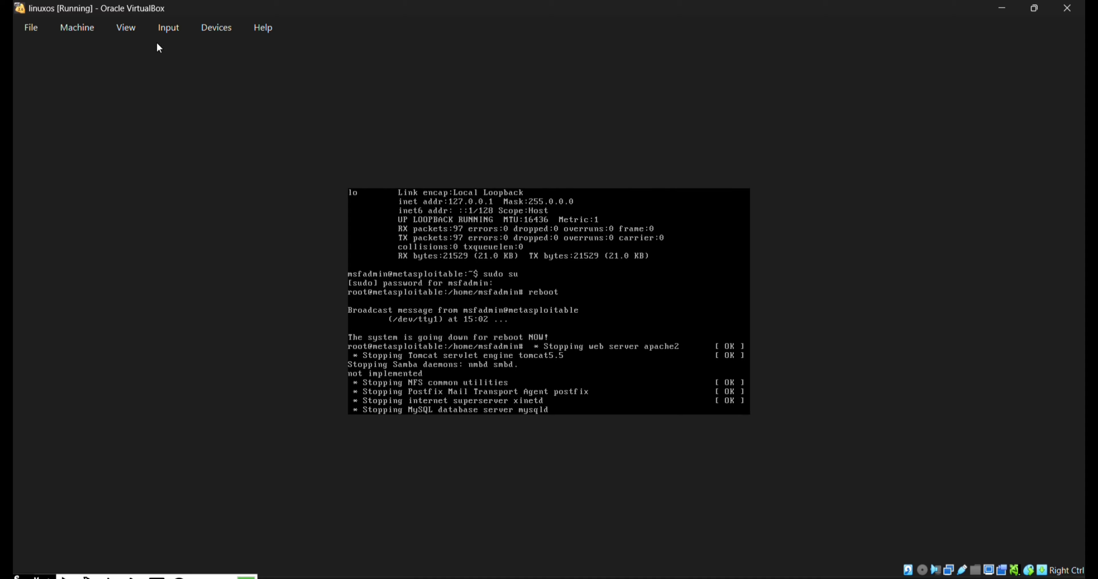
Step: Try to log in at the restarted metasploitable console with a login name and the account password
mouse_move(797, 577)
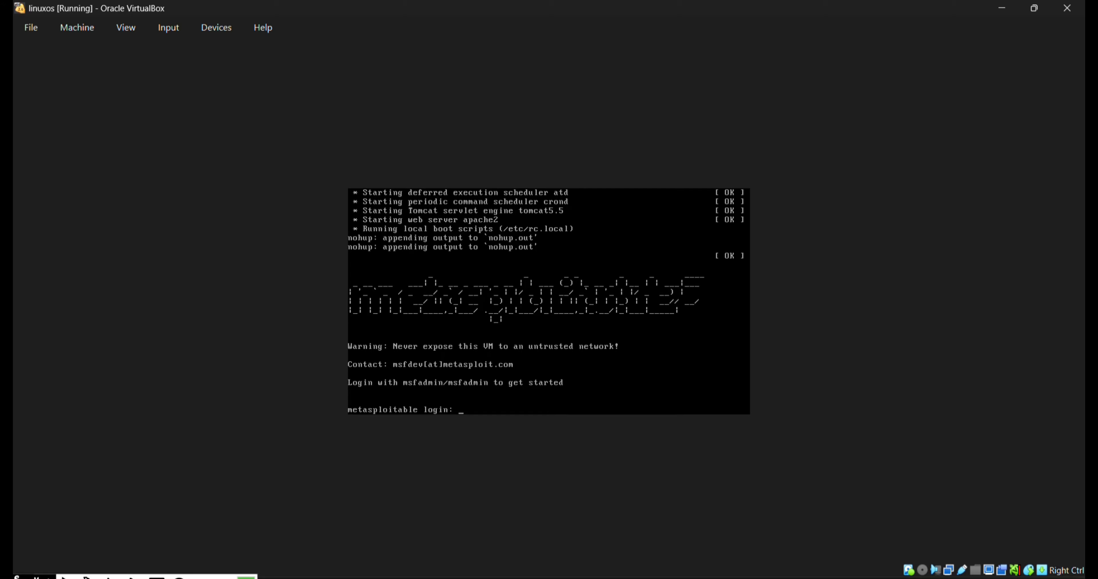
text(msdadmin)
key(Return)
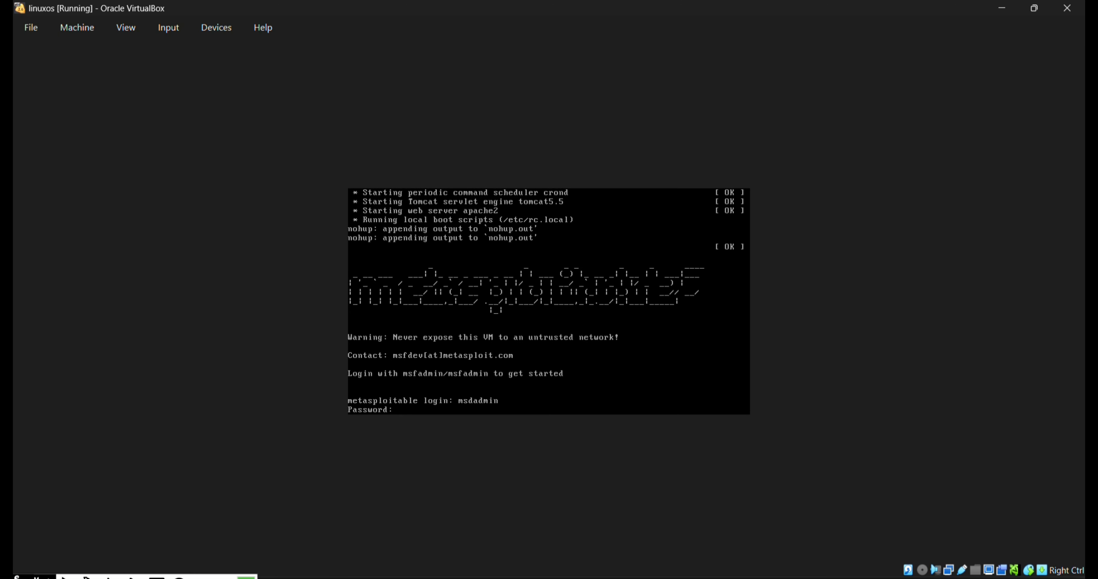
key(Return)
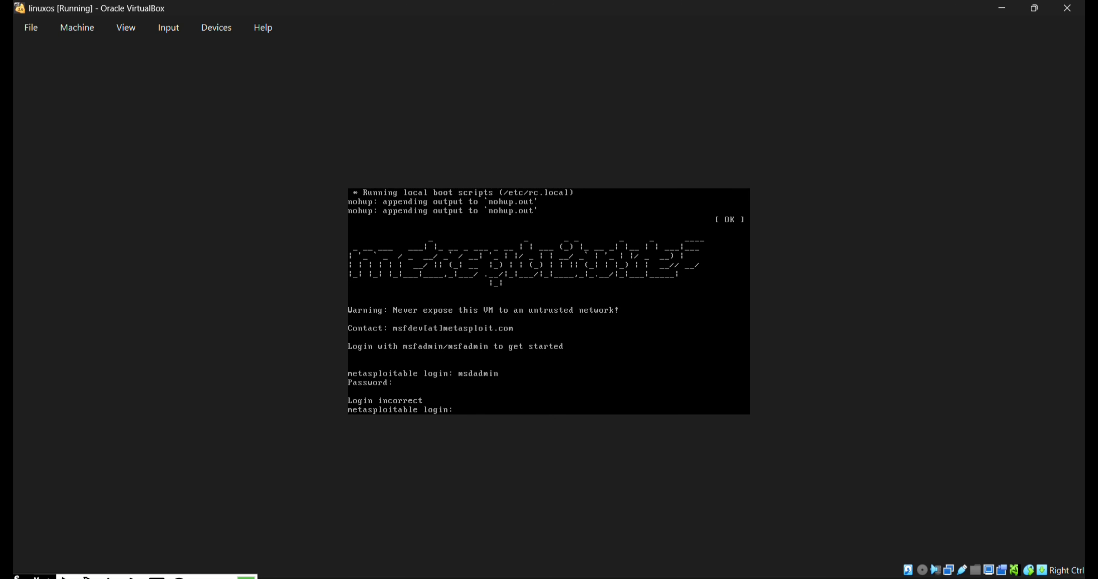
Step: Log in to the restarted console with the default login name and account password, and check the network configuration with ifconfig
text(msfadmin)
key(Return)
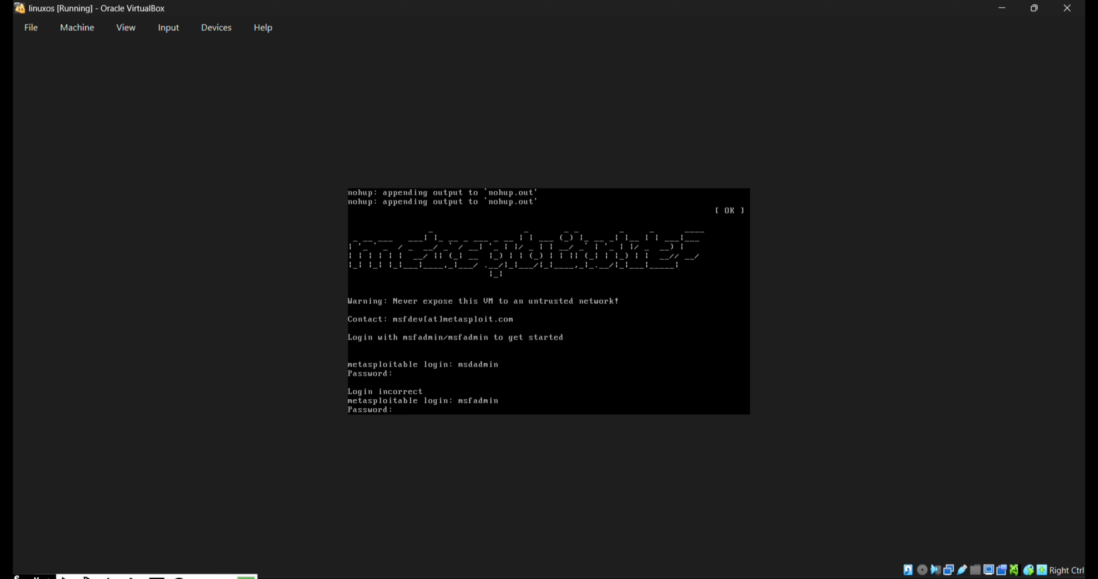
key(Return)
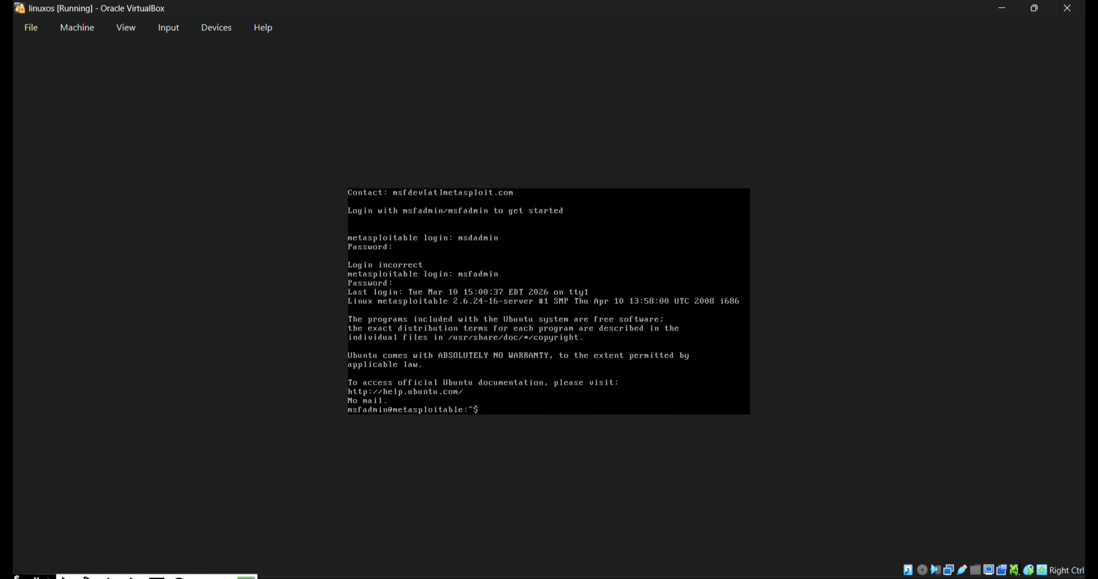
text(ifconfig)
key(Return)
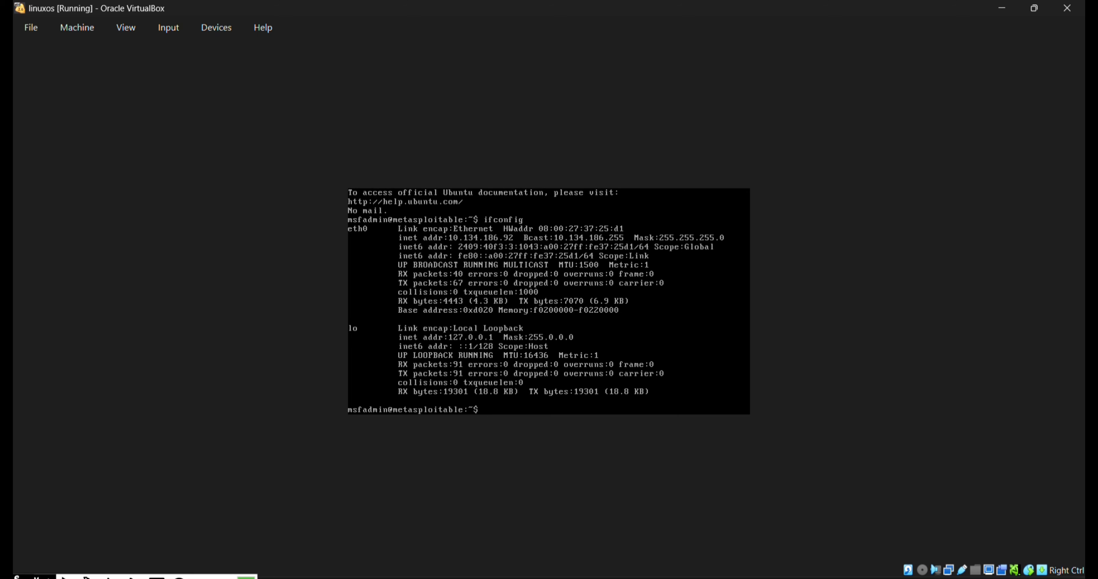